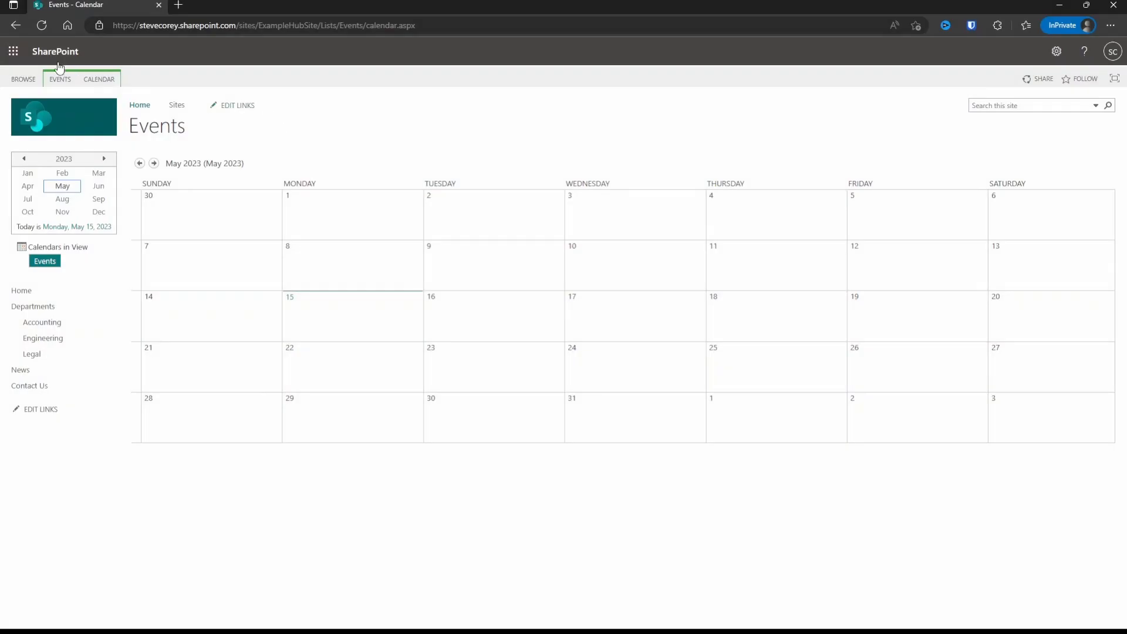
Switch to Power Automate from the Microsoft 365 apps and start building an automated cloud flow from blank.
left_click(12, 53)
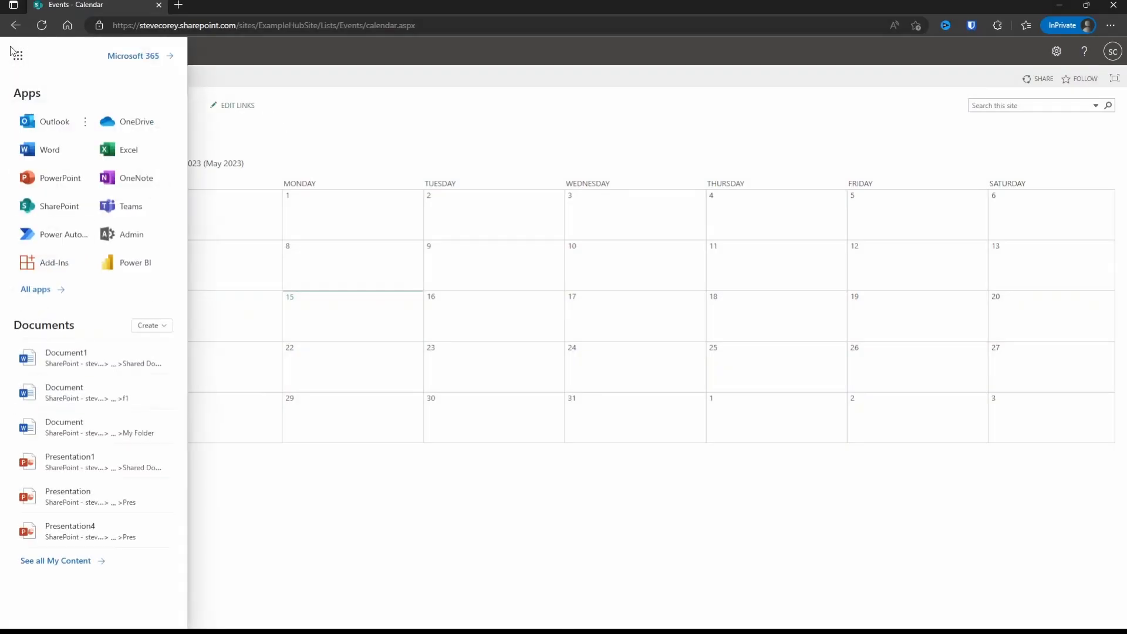
left_click(55, 235)
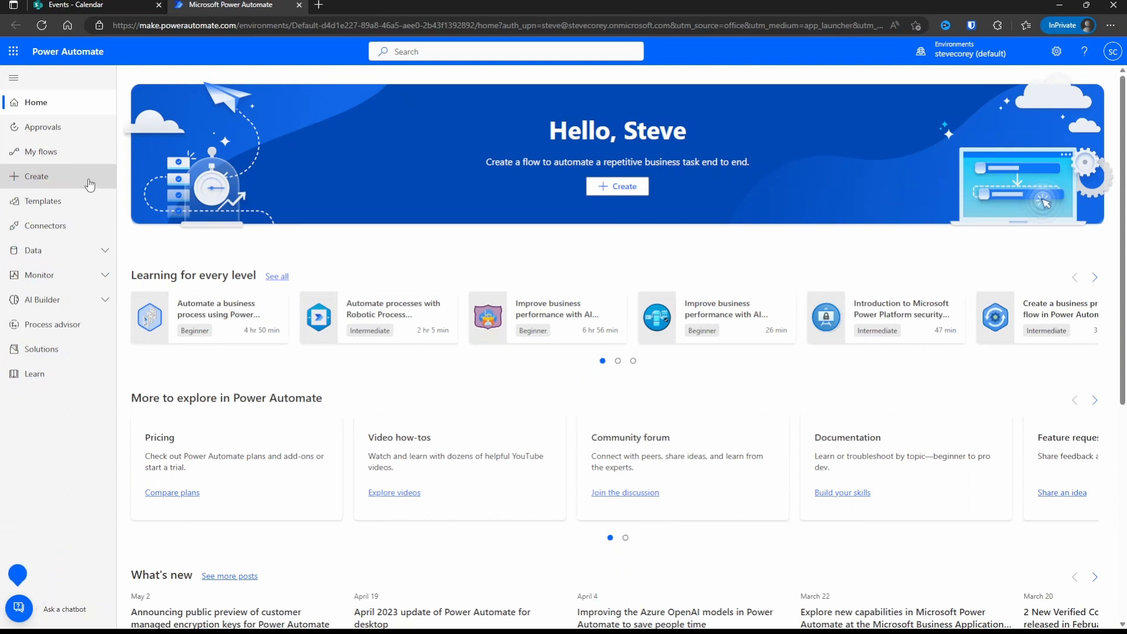
left_click(89, 184)
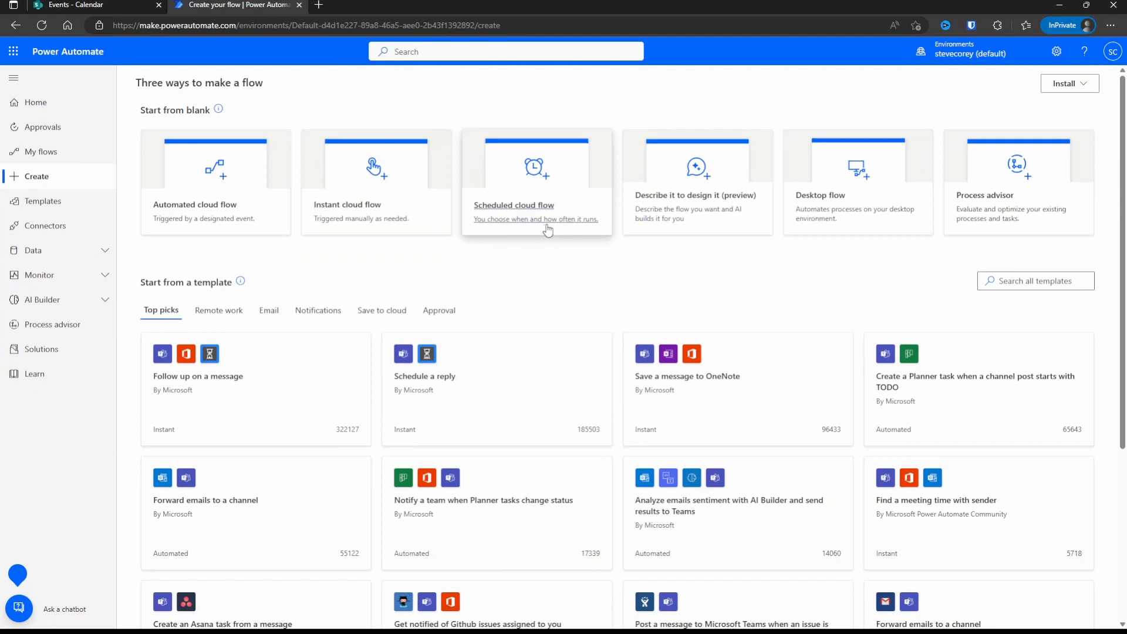
left_click(205, 184)
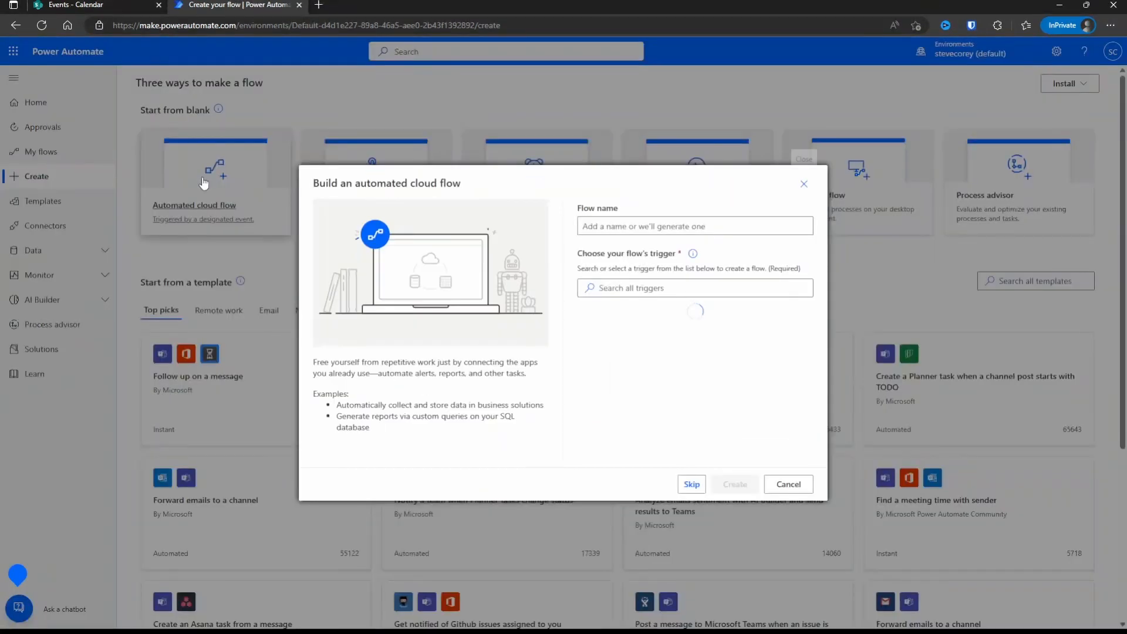
Name the new flow "Vacation Requests".
left_click(698, 229)
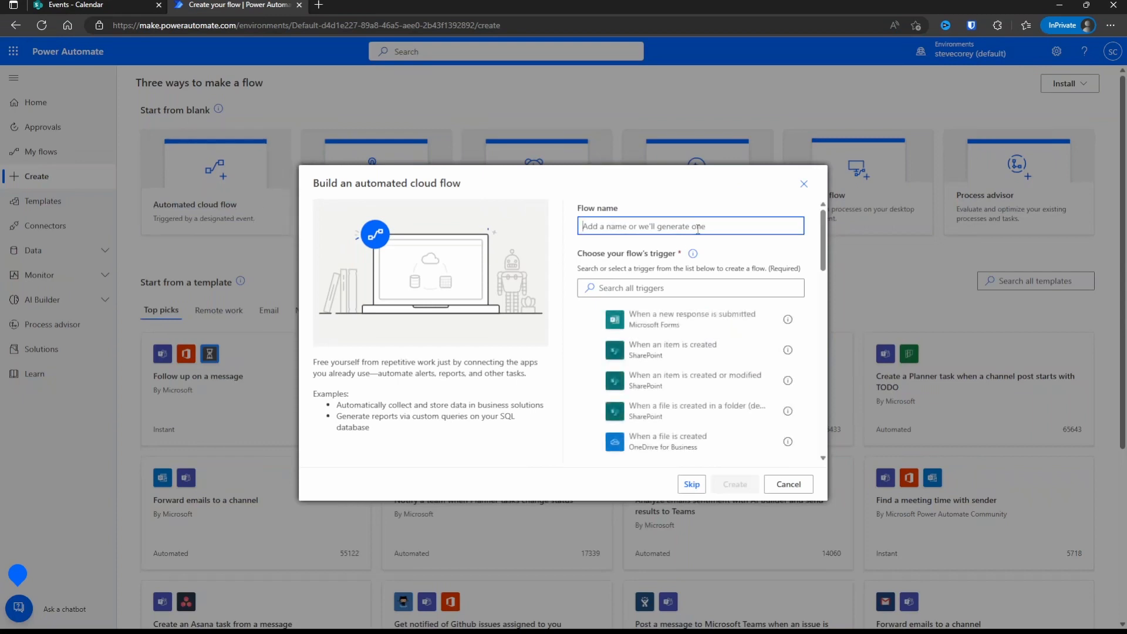
type("Vacat")
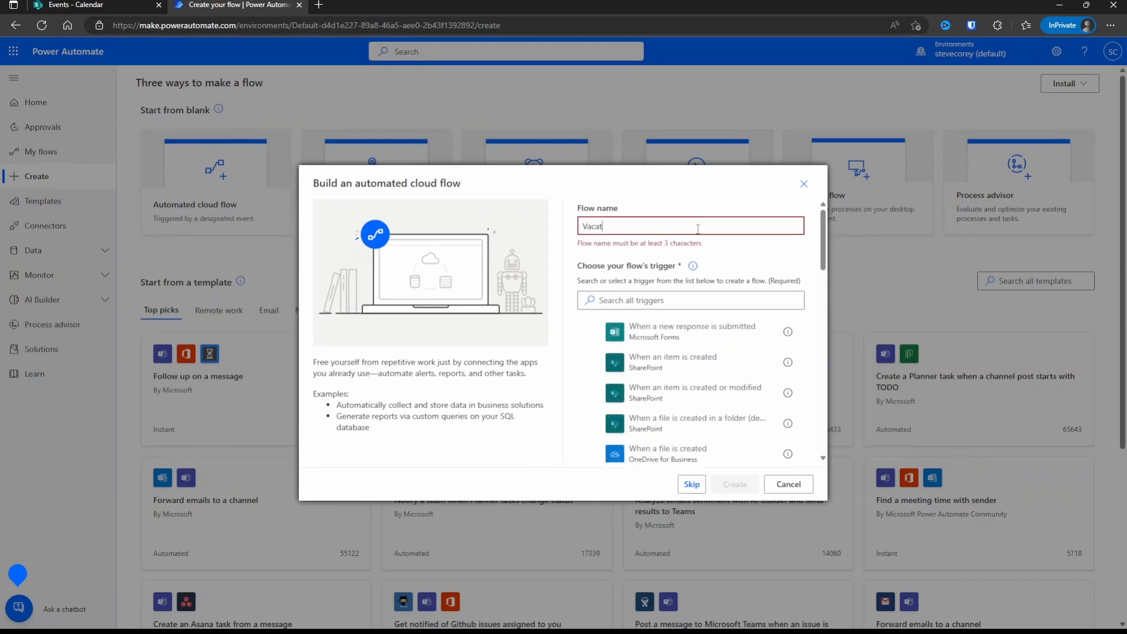
type("ion Reuqe")
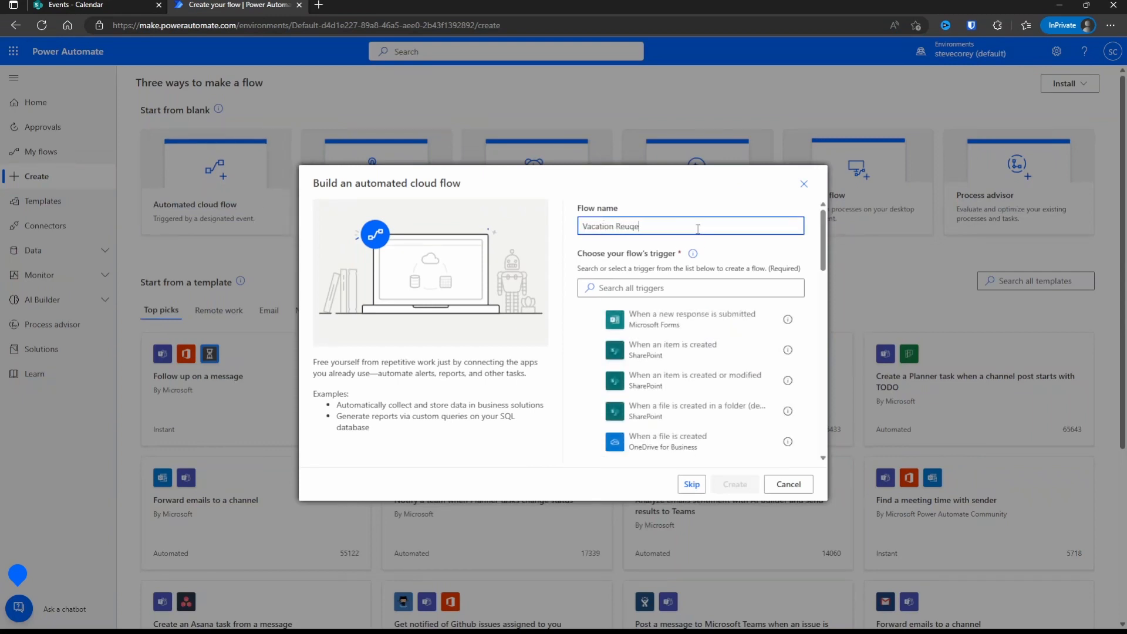
key("BackSpace")
key("BackSpace")
key("BackSpace")
key("BackSpace")
type("equests")
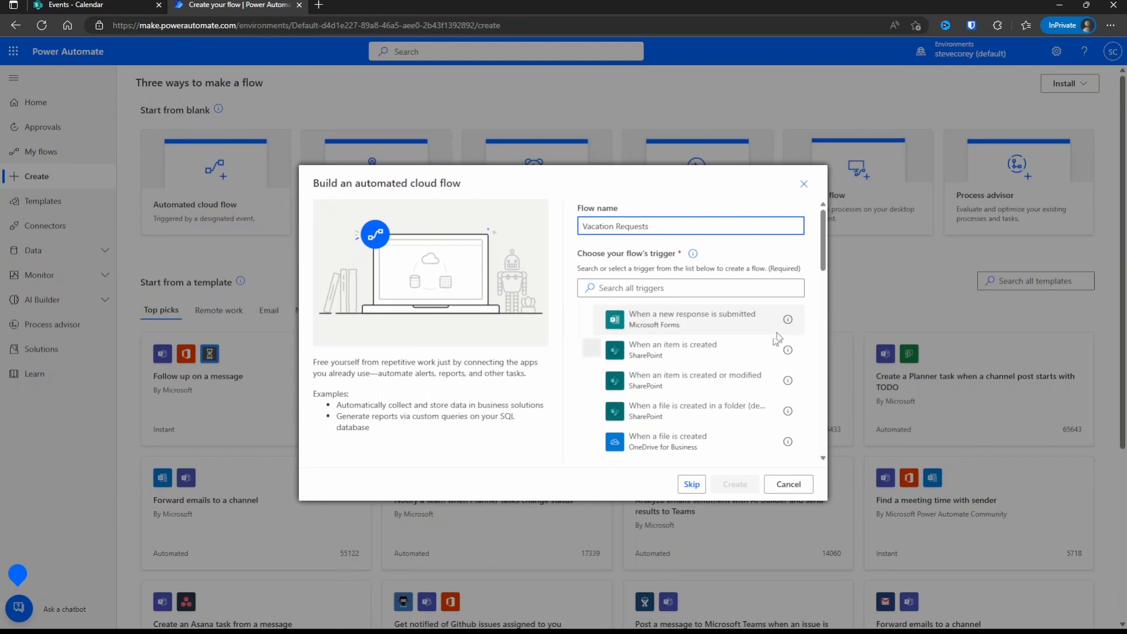
Choose the SharePoint trigger "When an item is created" and create the flow.
scroll(758, 371, "down", 3)
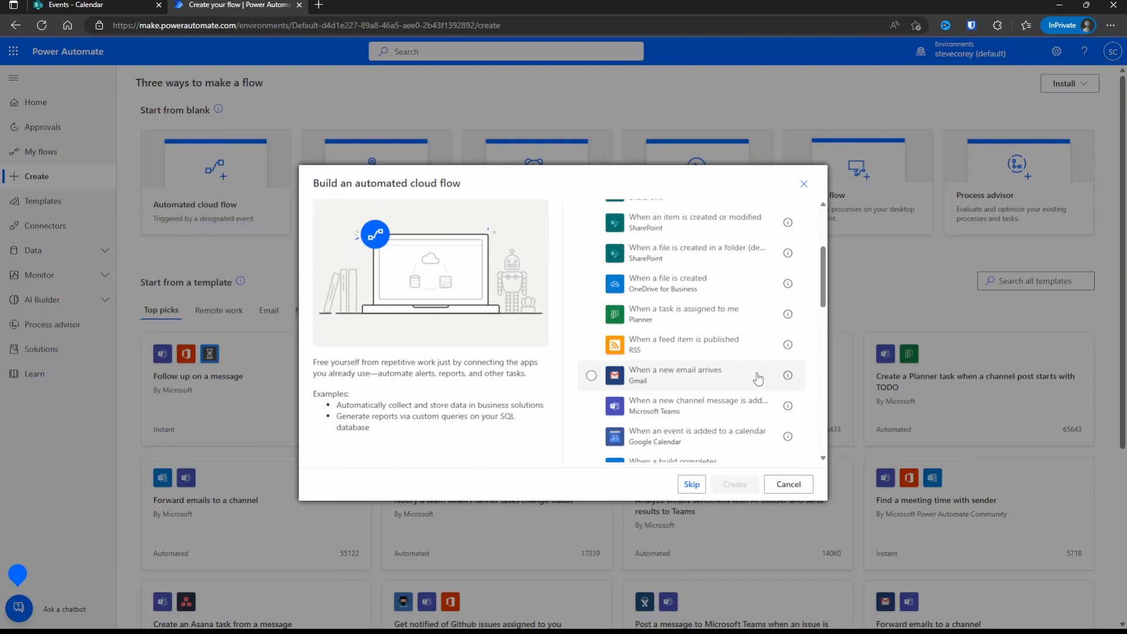
scroll(758, 379, "up", 1)
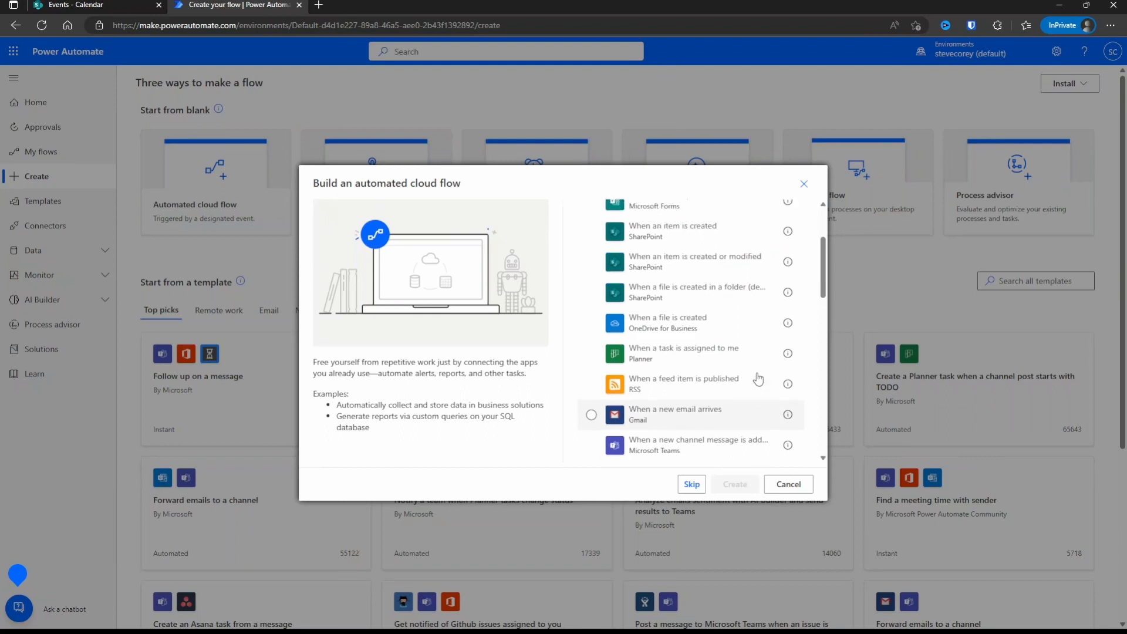
scroll(758, 379, "up", 3)
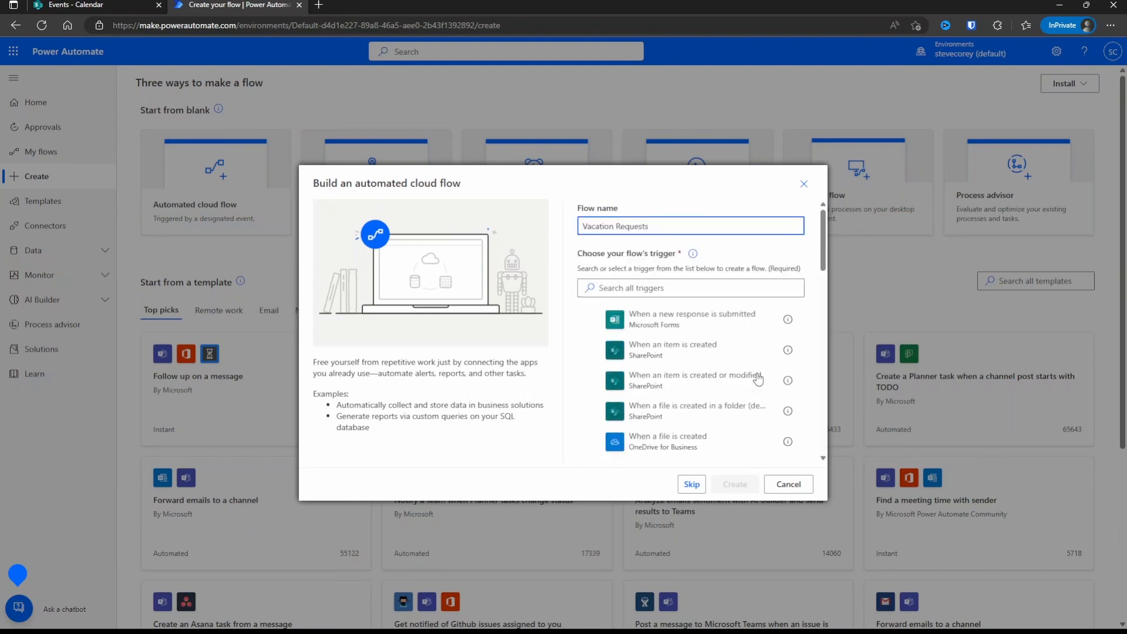
left_click(590, 351)
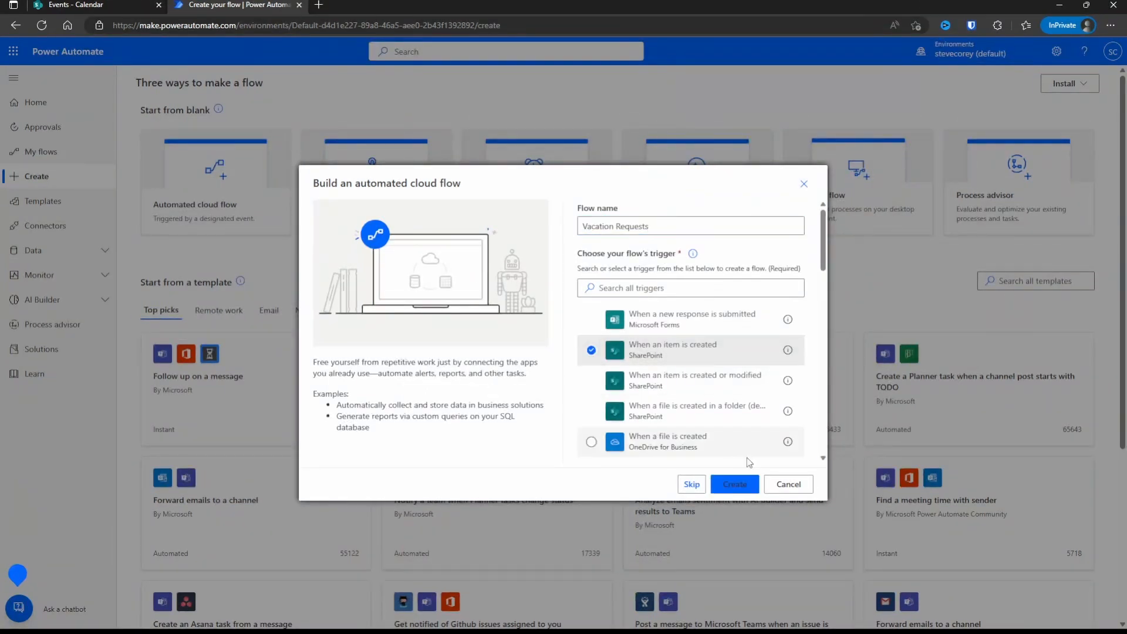
left_click(734, 483)
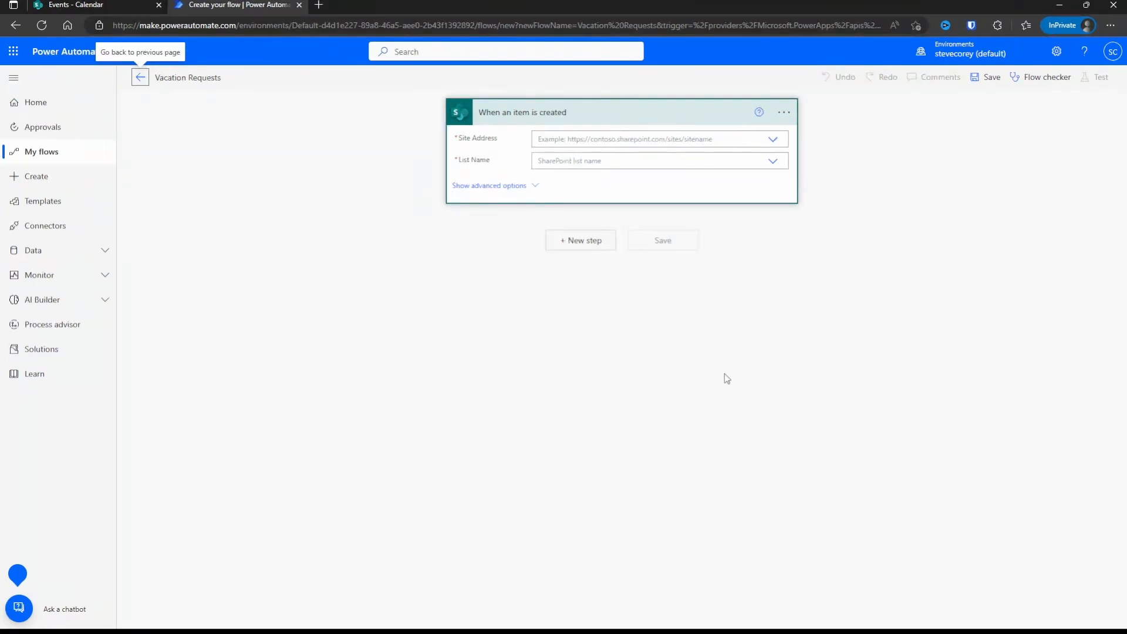
Set the trigger's site address to the Demo Hub site and its list name to the custom value "Events".
left_click(726, 364)
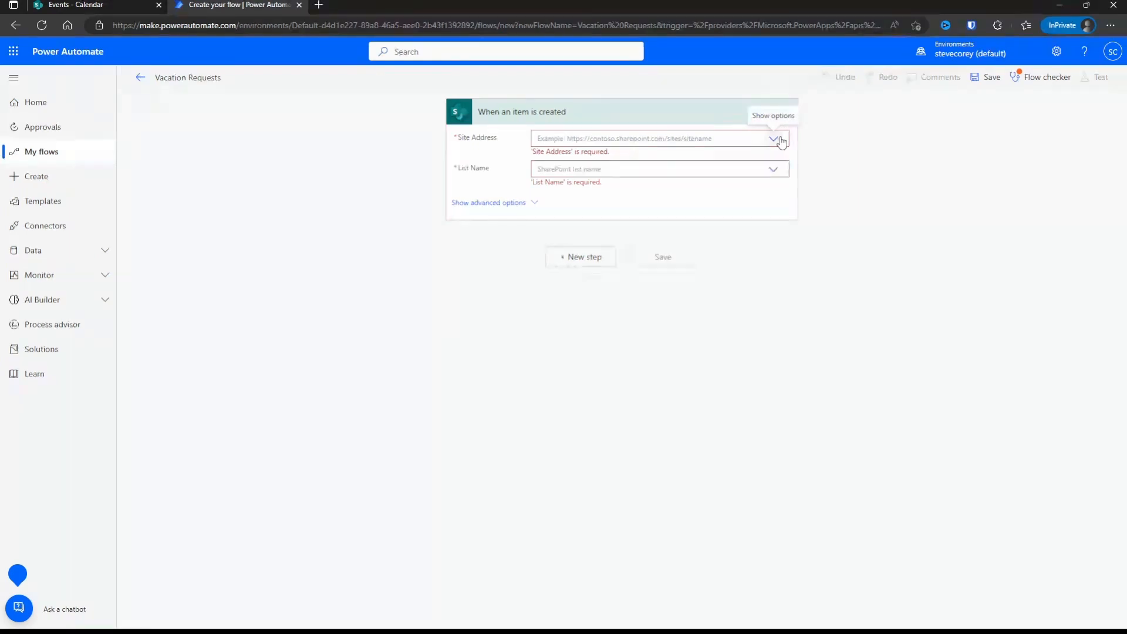
left_click(781, 141)
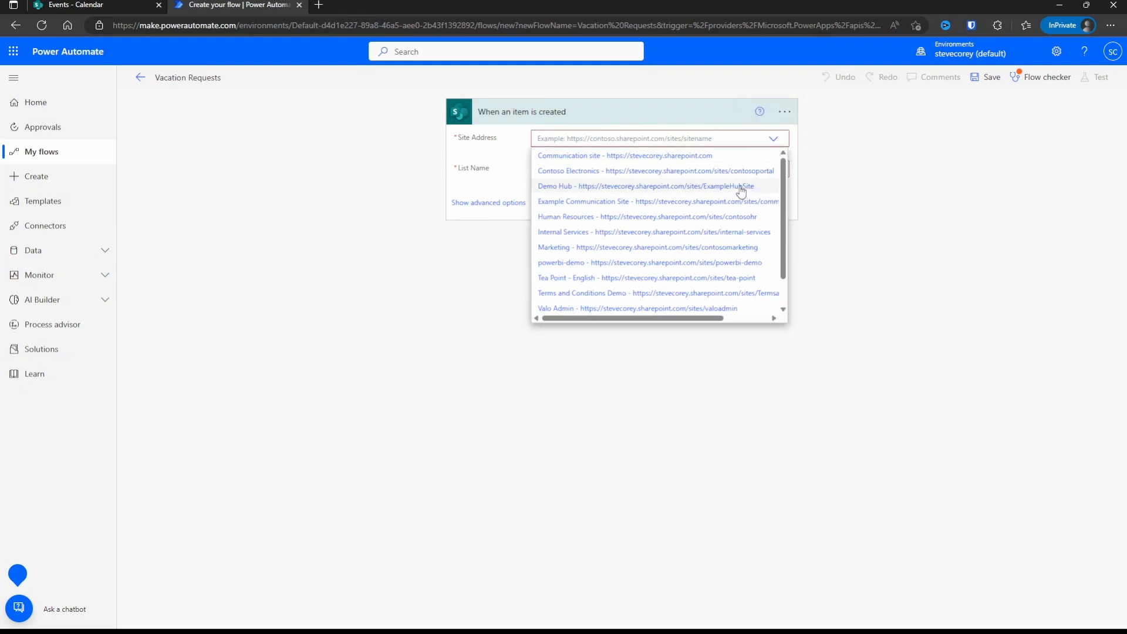
left_click(740, 186)
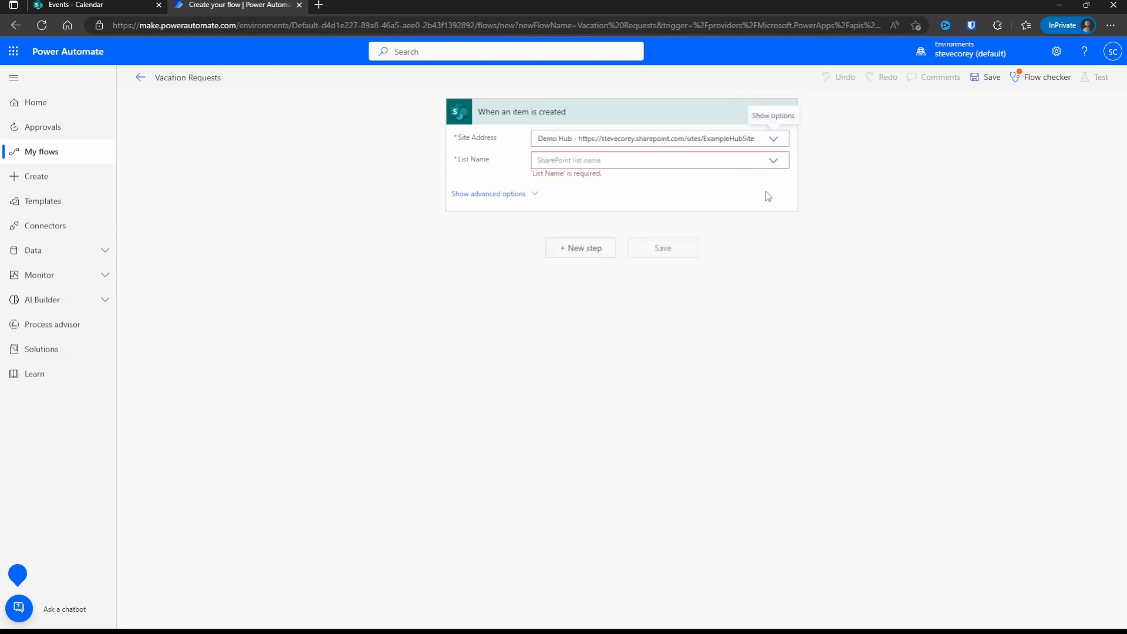
left_click(775, 162)
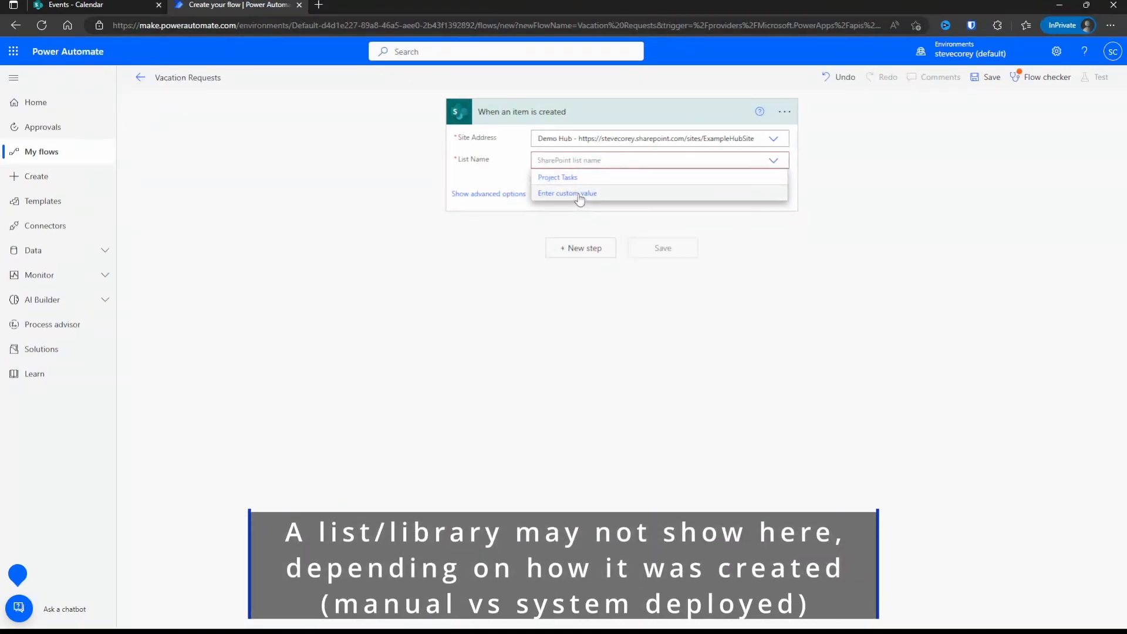
left_click(578, 195)
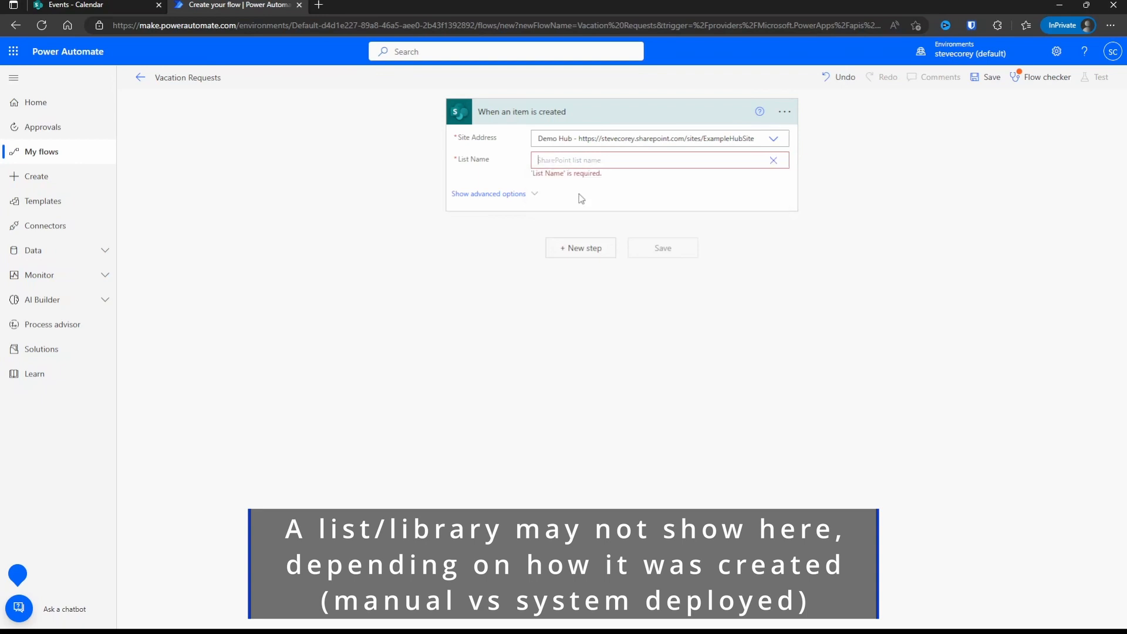
type("Events")
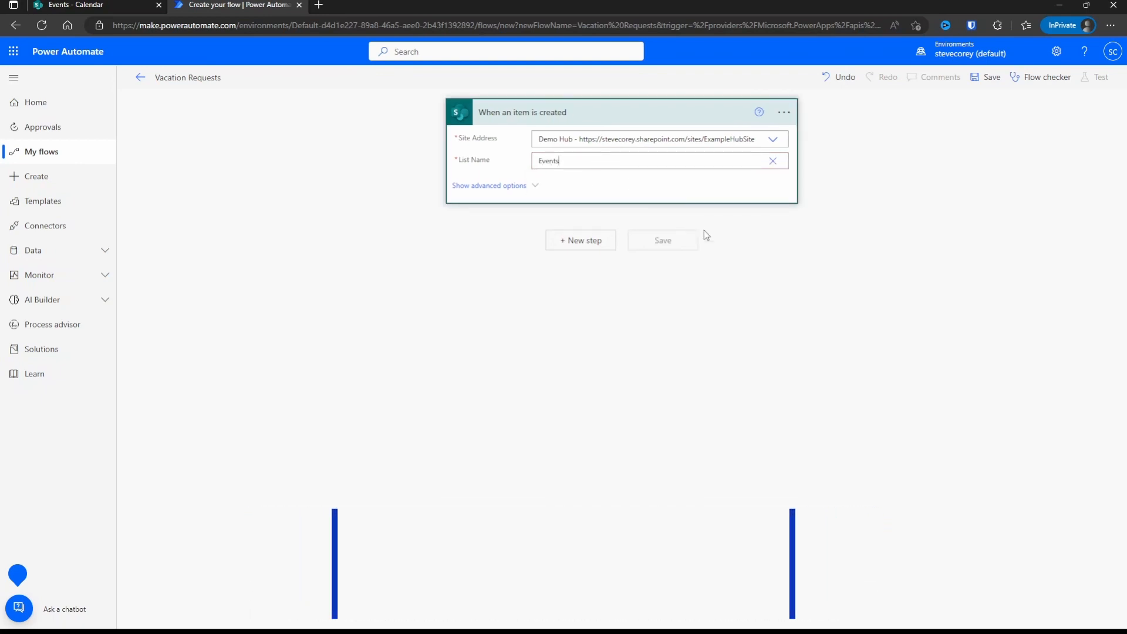
left_click(744, 223)
left_click(707, 186)
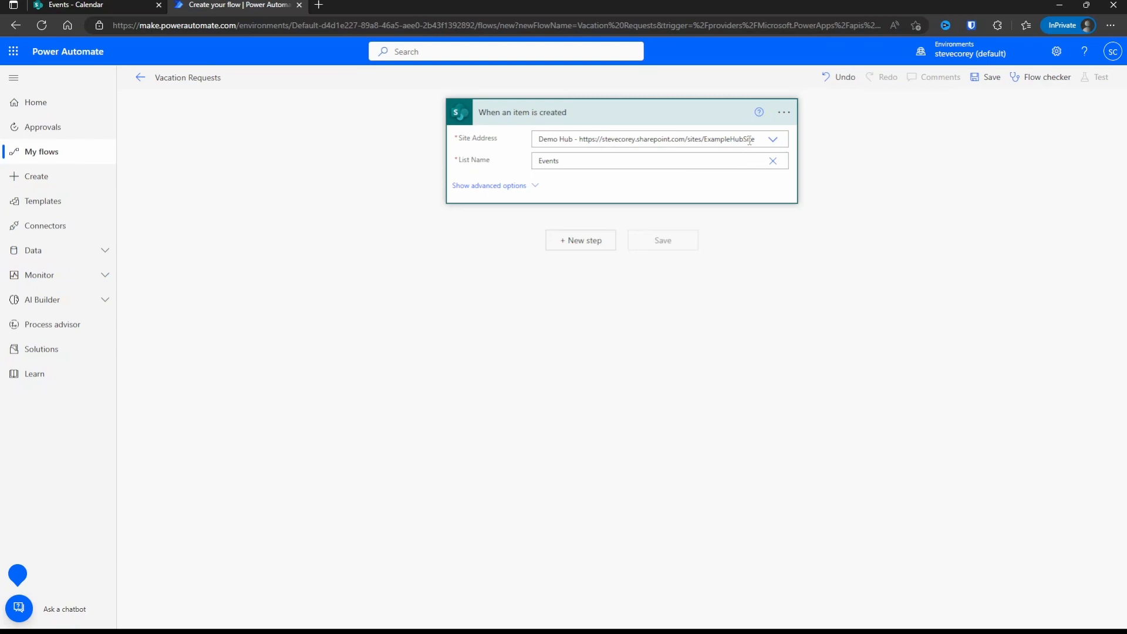
Add a new step after the trigger and look through the Built-in, Standard, Premium, Custom and My clipboard operation categories.
left_click(576, 247)
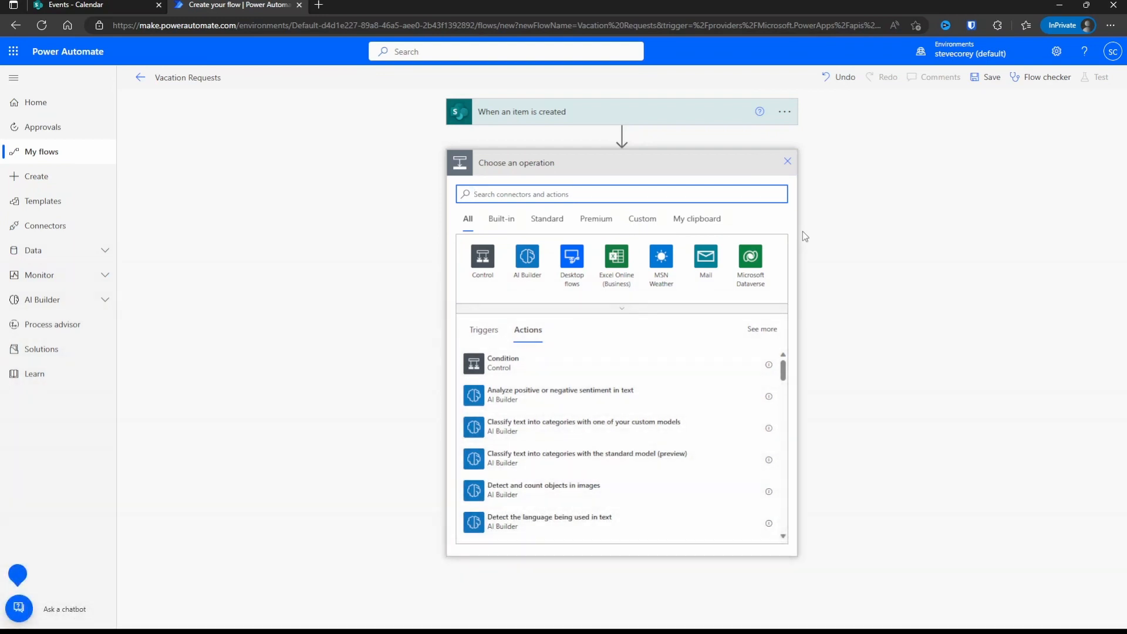
left_click(500, 218)
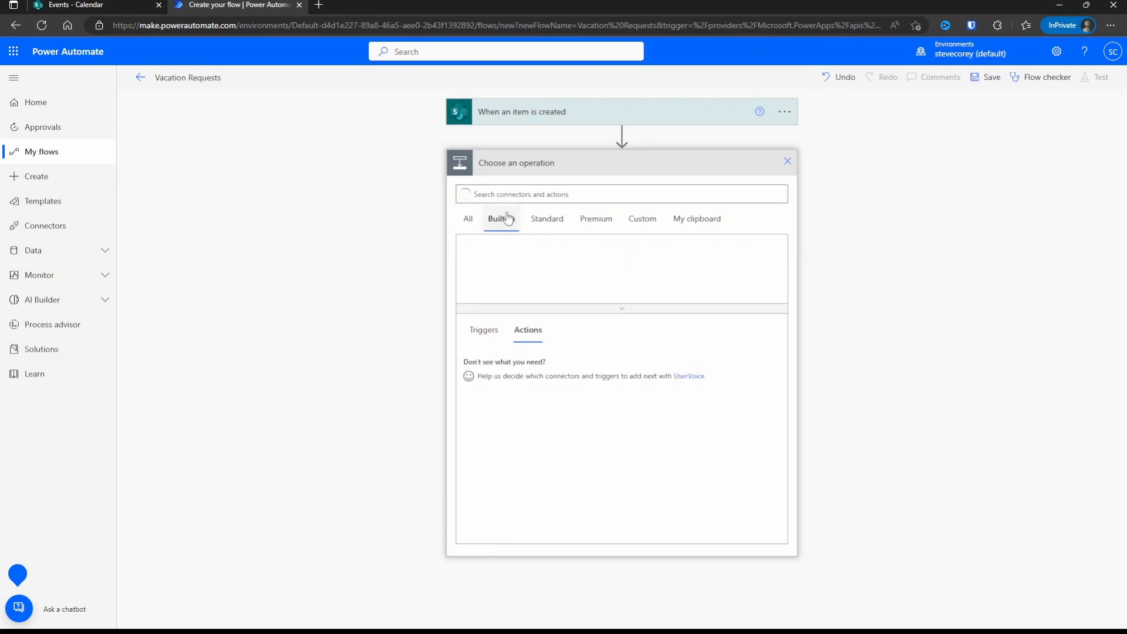
left_click(546, 219)
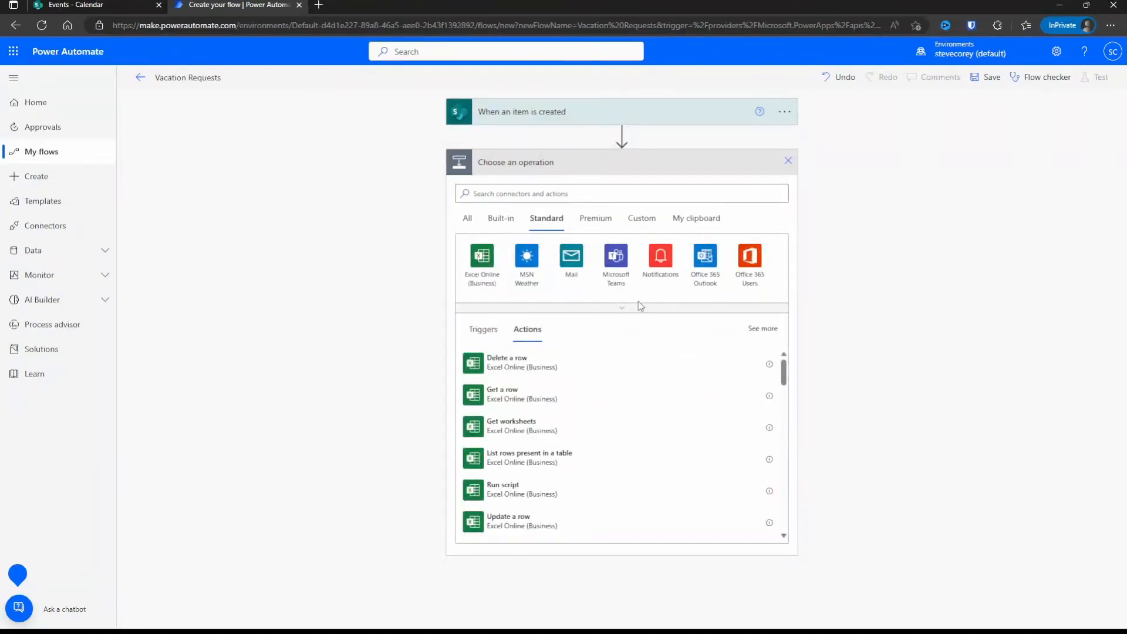
left_click(597, 219)
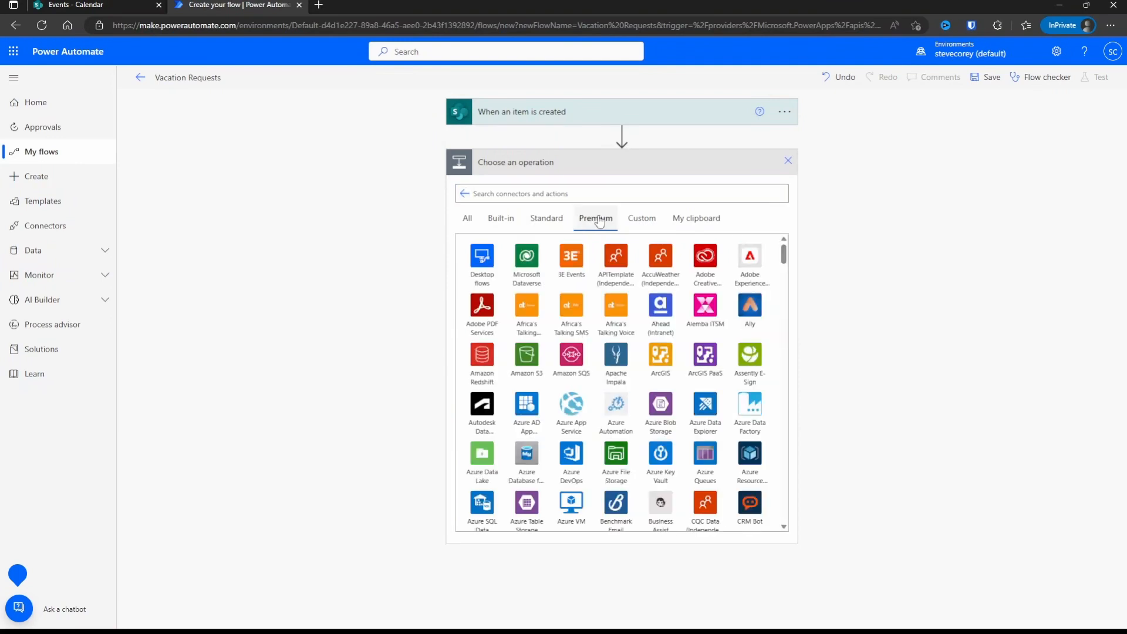
left_click(646, 223)
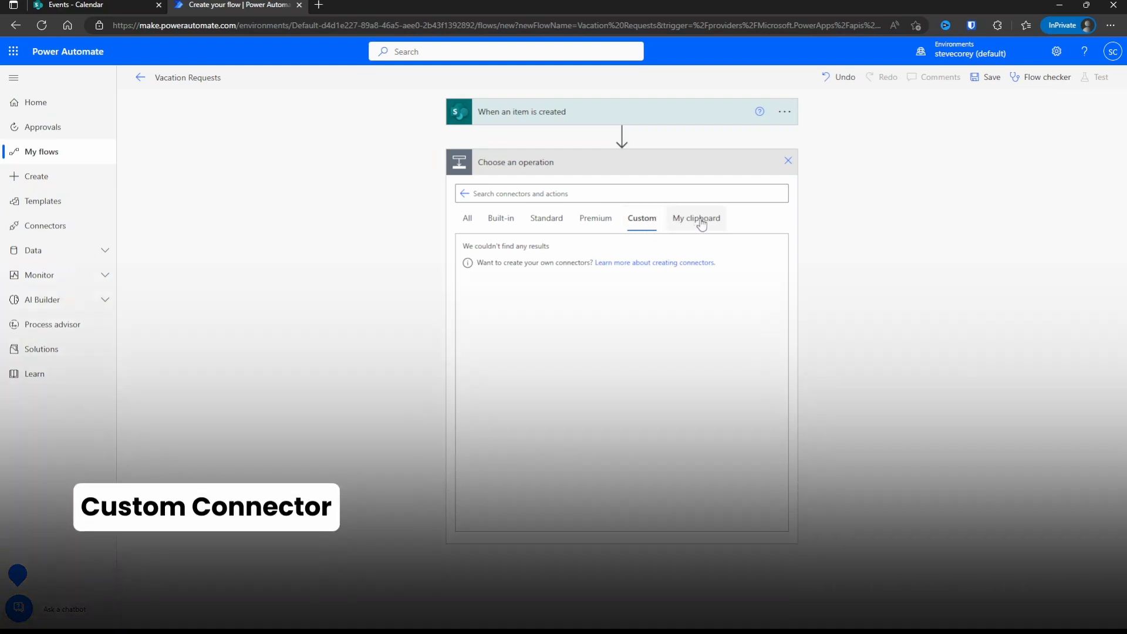
left_click(701, 222)
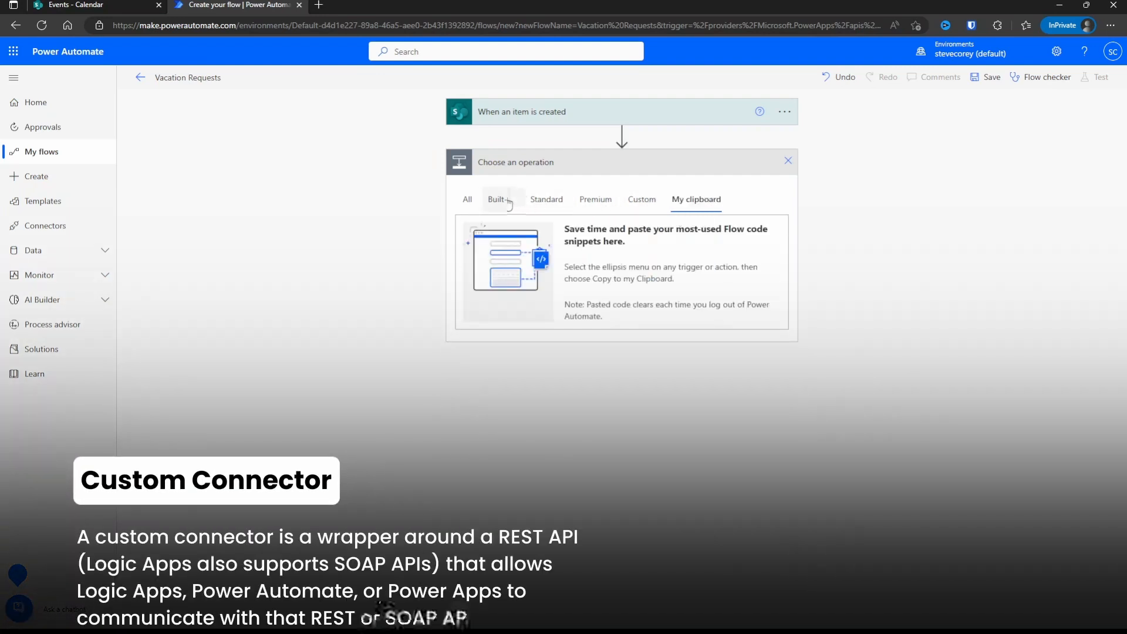
left_click(467, 200)
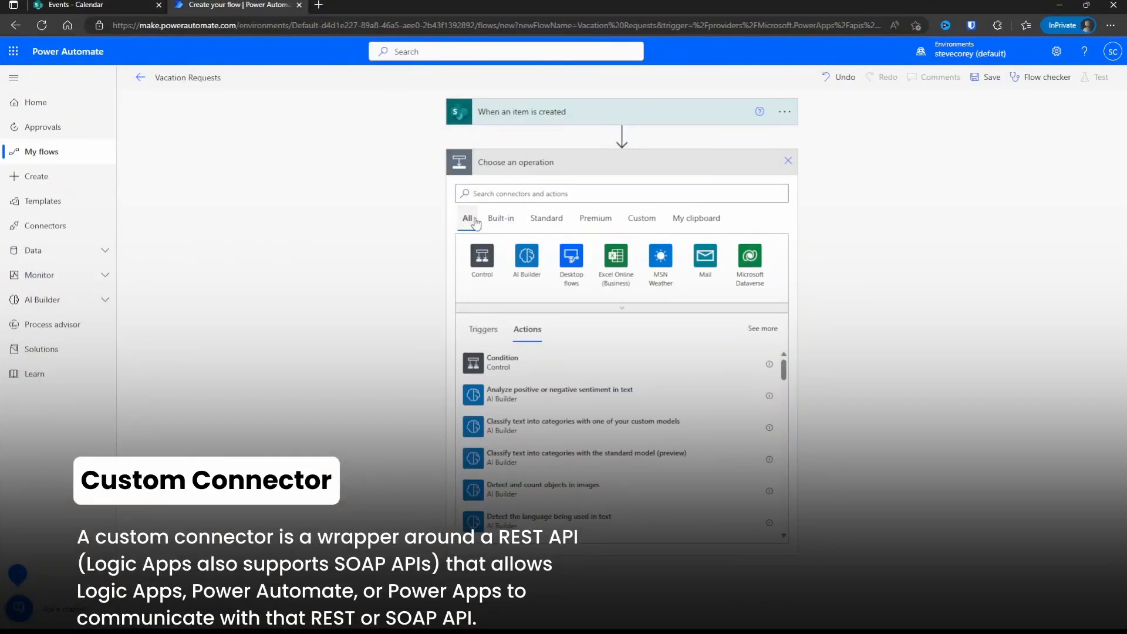
Search the operations for "approval" and add the "Start and wait for an approval" action.
left_click(637, 194)
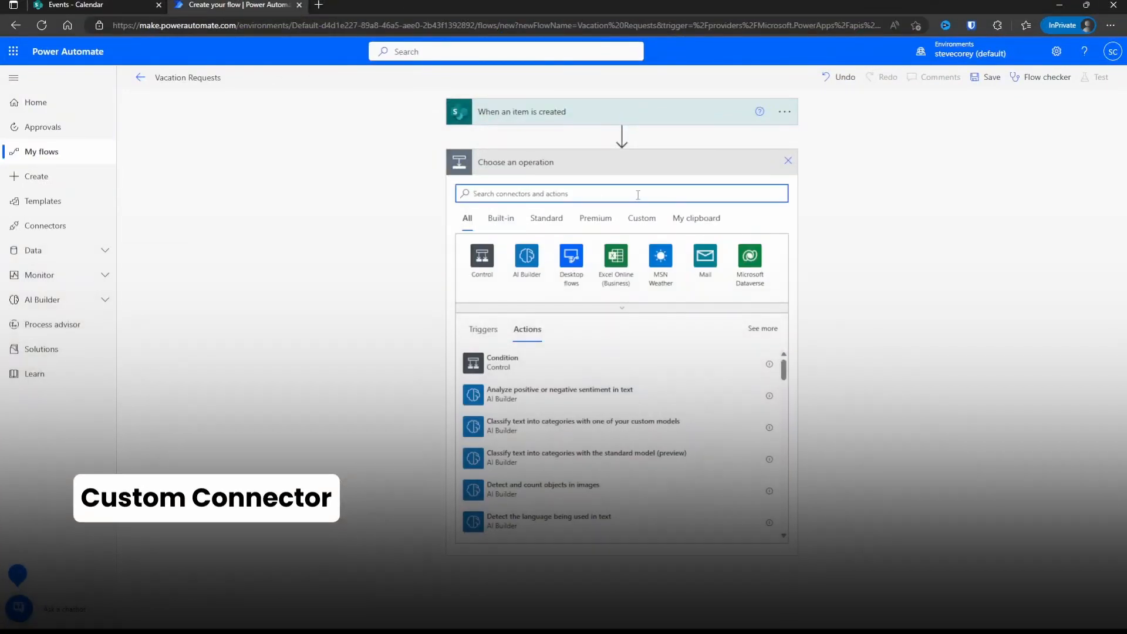
type("apro")
key("BackSpace")
key("BackSpace")
type("p")
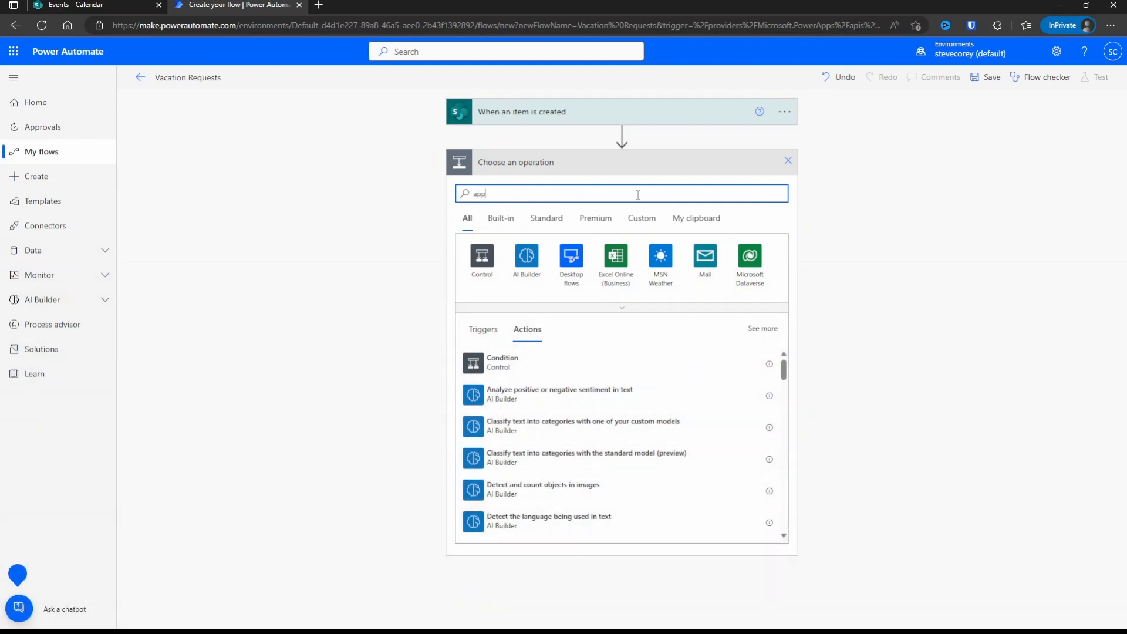
type("roval")
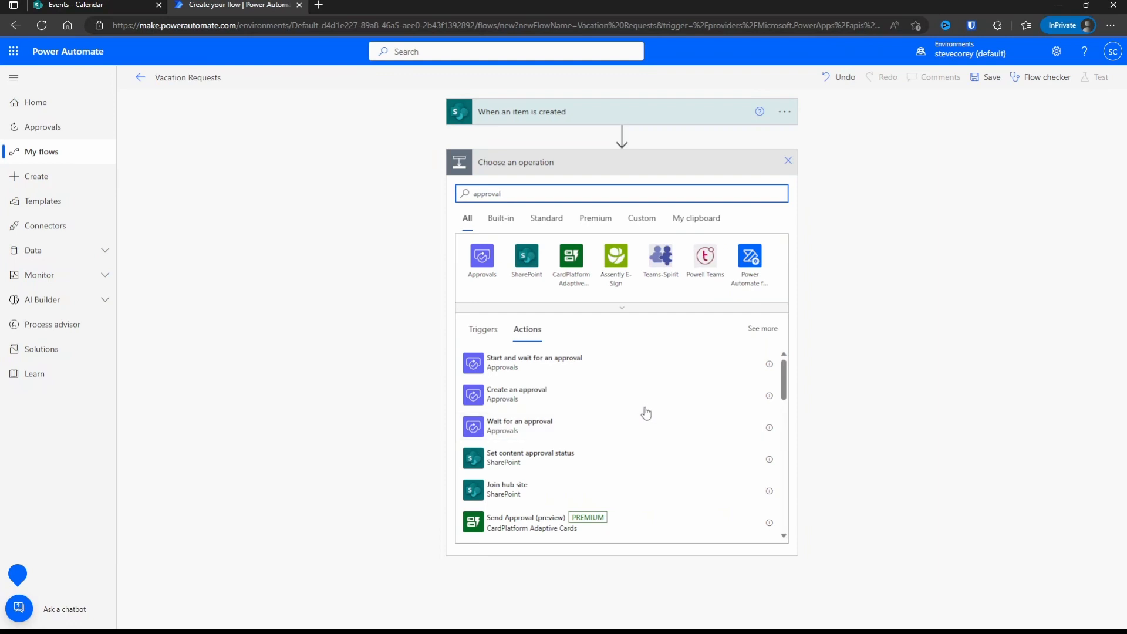
left_click(569, 359)
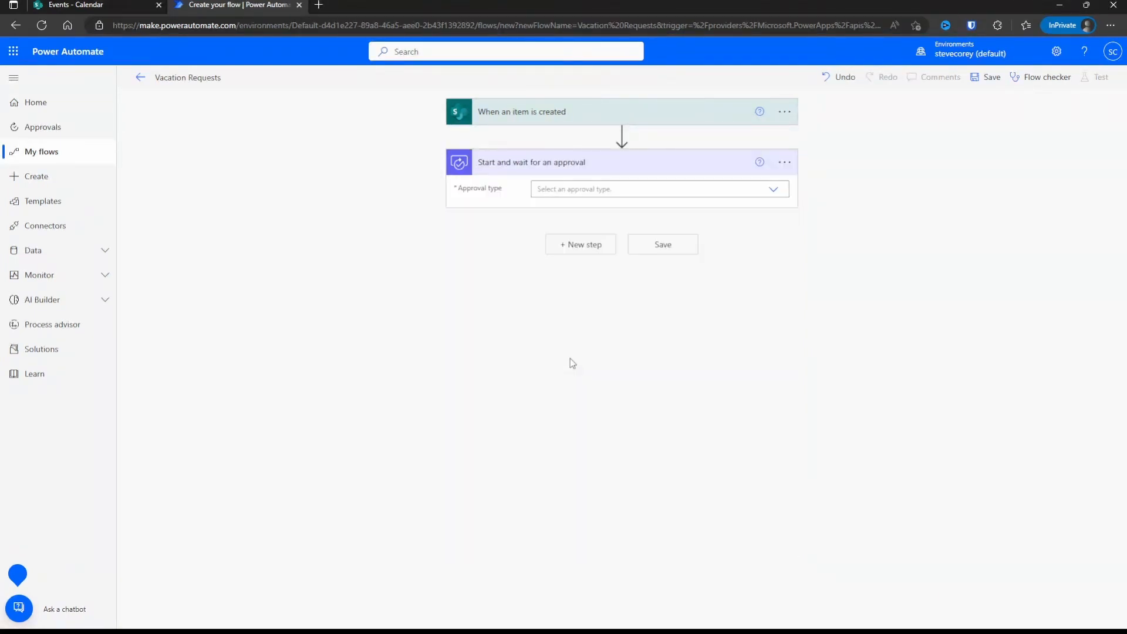
Set the approval type to "Approve/Reject - First to respond" and title it "Vacation Request from" followed by the Created By DisplayName dynamic value.
left_click(775, 190)
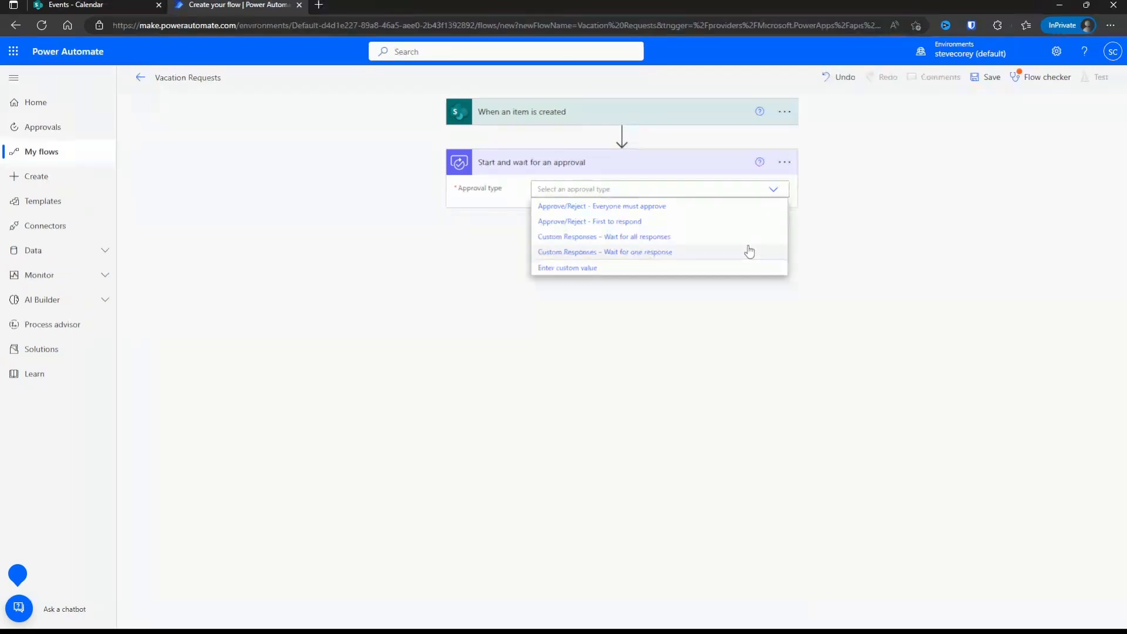
left_click(708, 221)
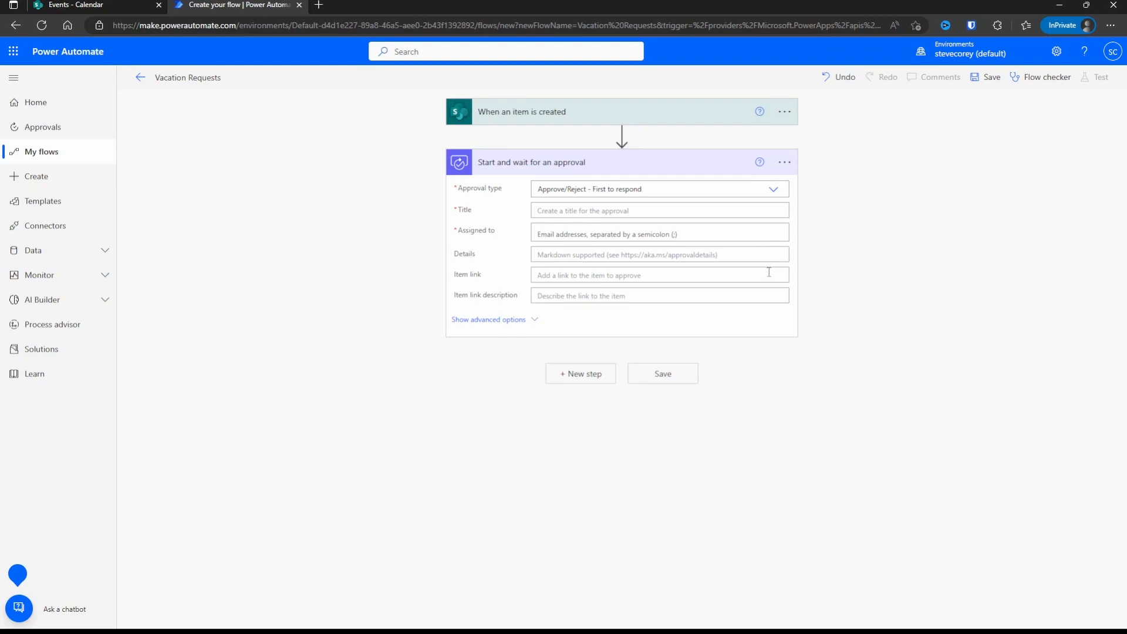
left_click(721, 210)
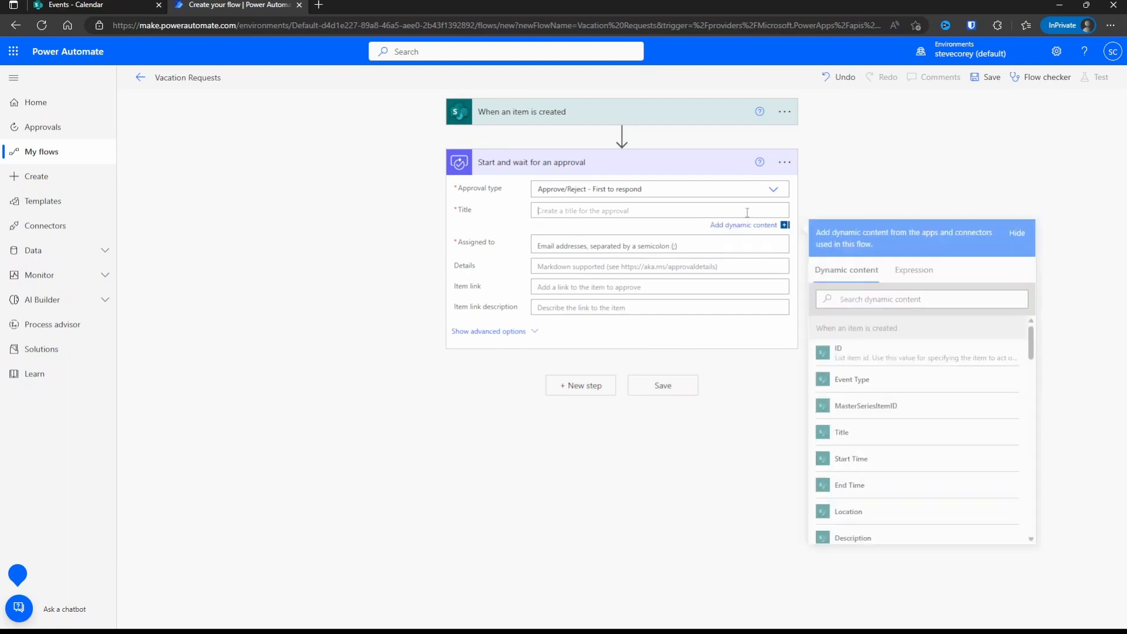
type("Vacat")
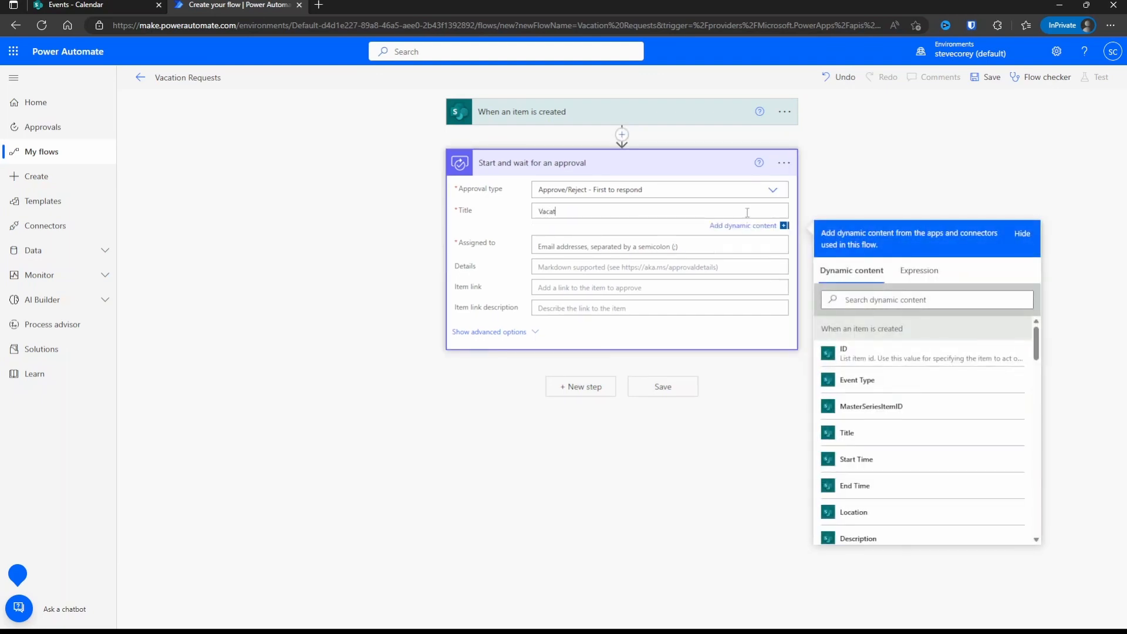
type("ion Request")
type("from")
left_click_drag(1036, 339, 1034, 380)
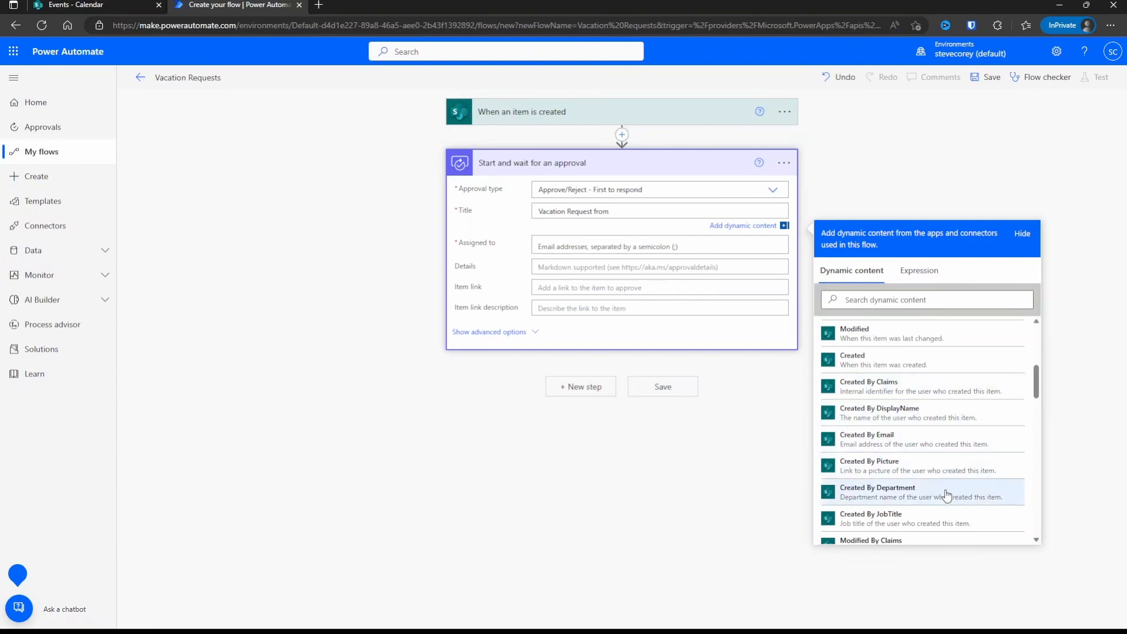
left_click(936, 412)
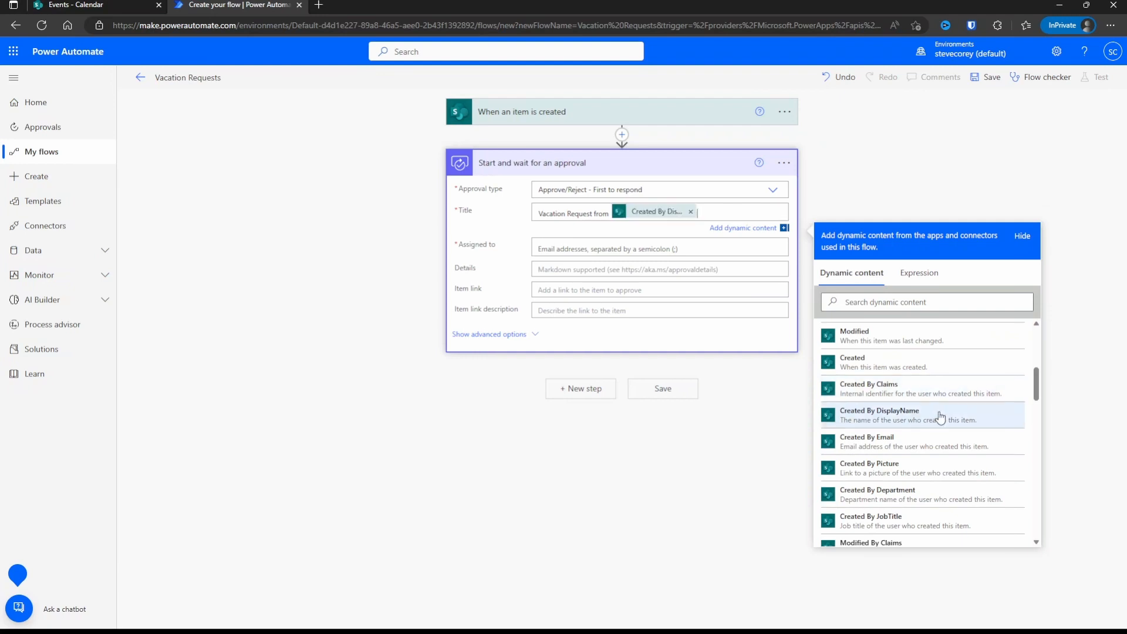
Assign the approval to the approver found by first name and fill its details with the trigger's Description dynamic value.
left_click(647, 247)
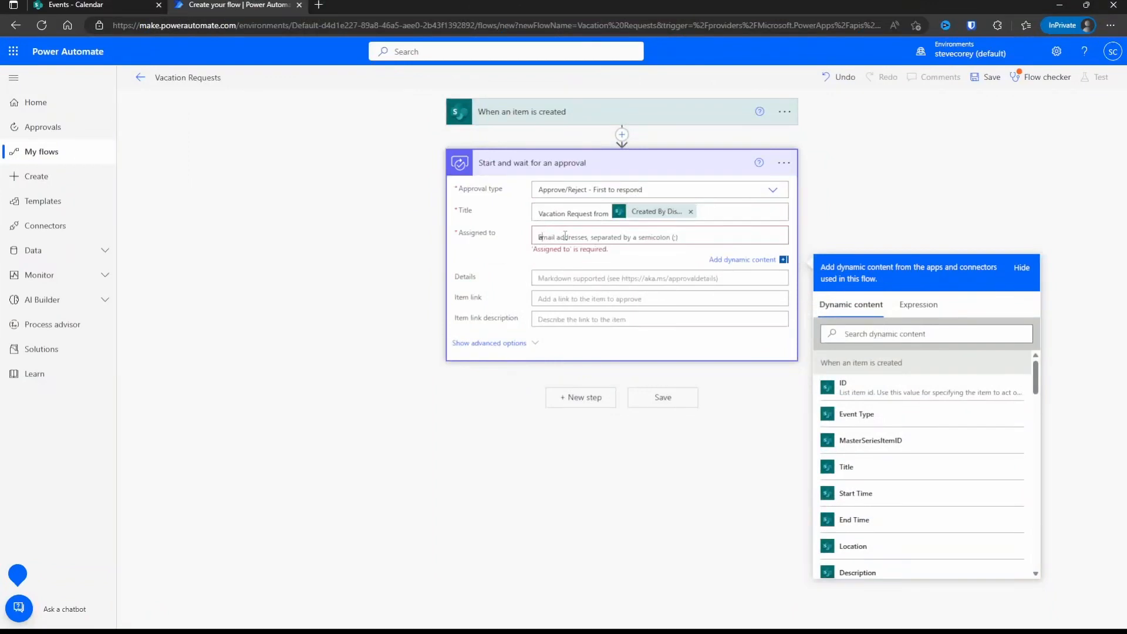
type("ade")
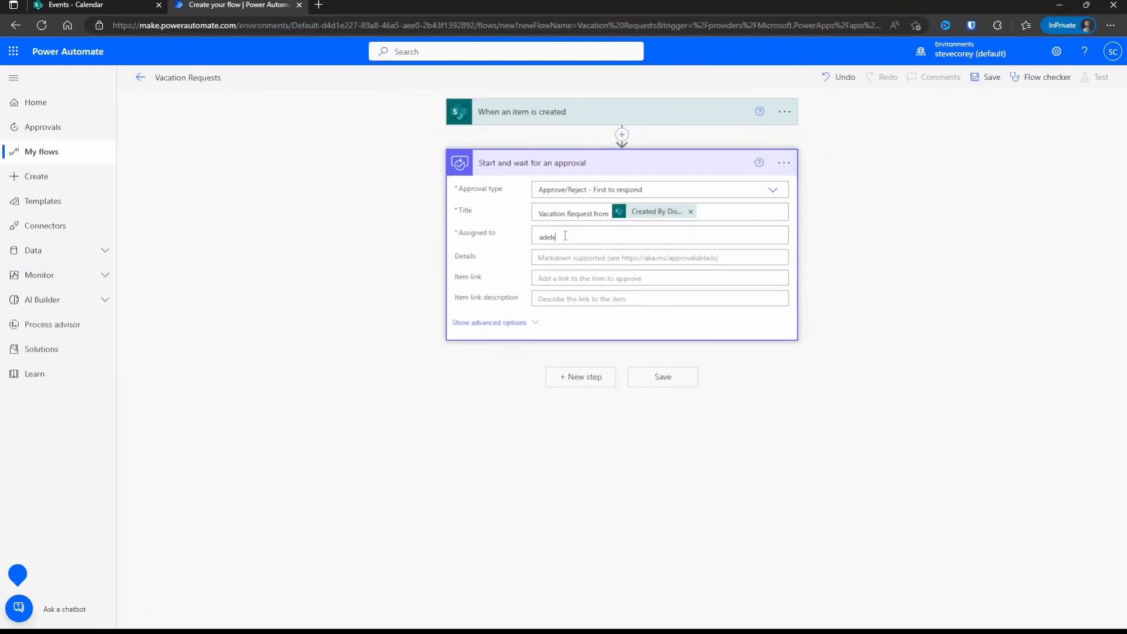
type("le")
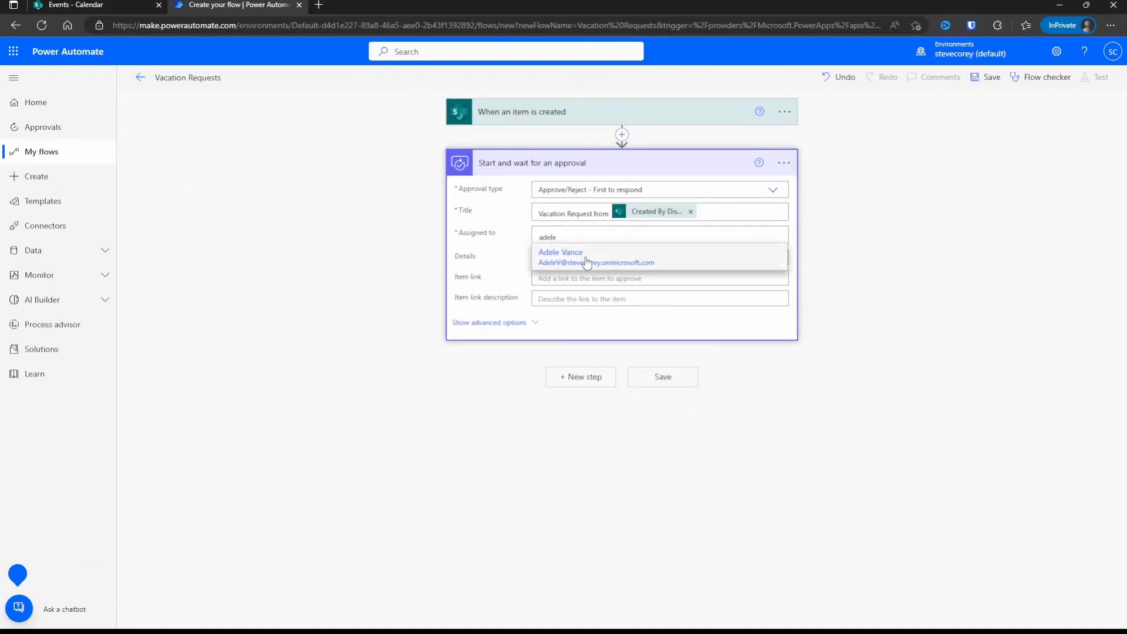
left_click(586, 258)
left_click(587, 268)
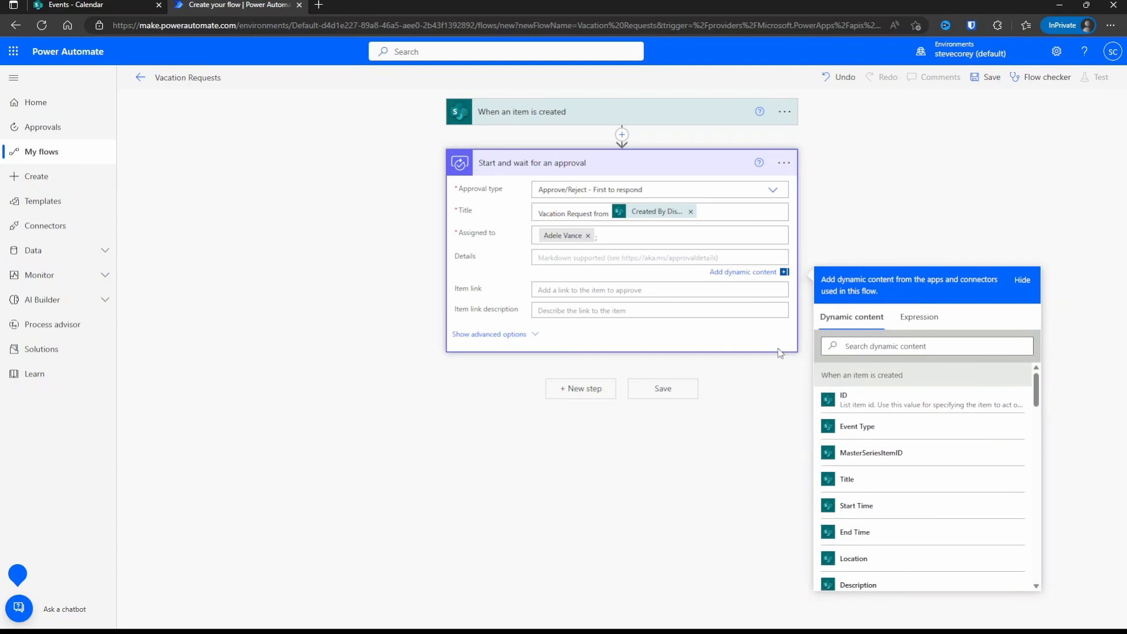
scroll(915, 449, "down", 3)
left_click(906, 450)
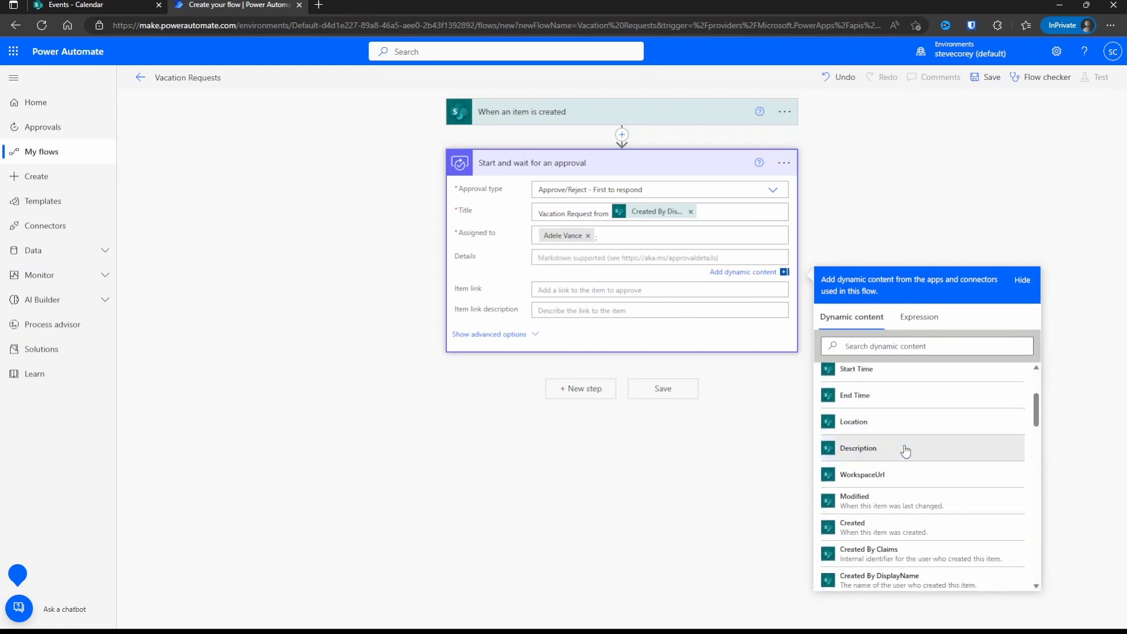
Set the approval's item link to the "Link to item" dynamic value and its item link description to the trigger's Title.
left_click(646, 290)
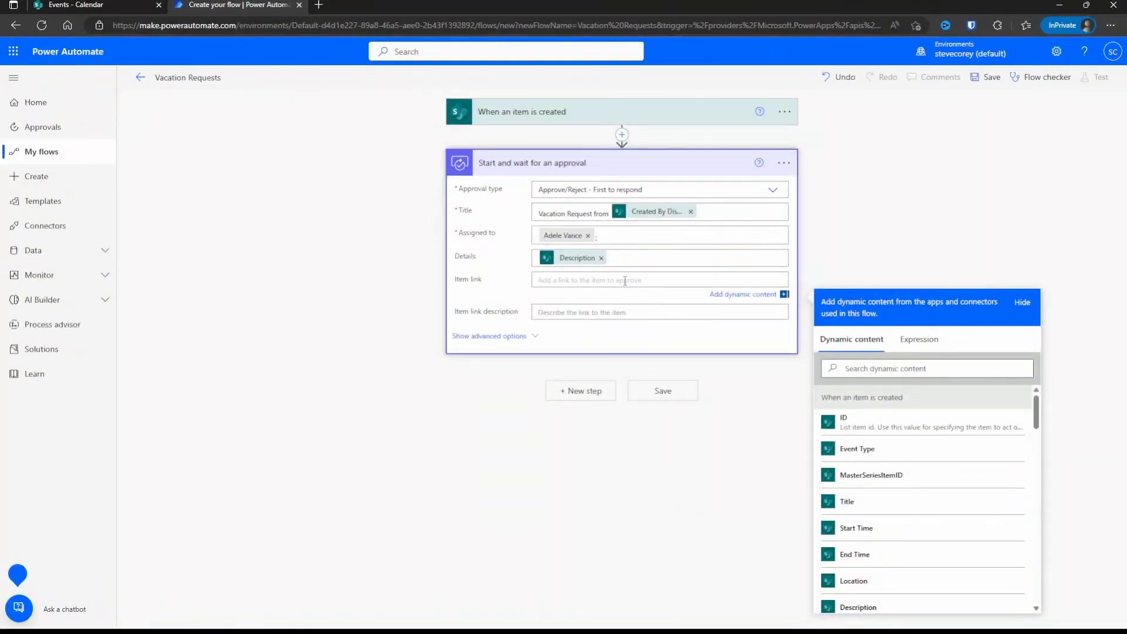
left_click(888, 367)
type("link")
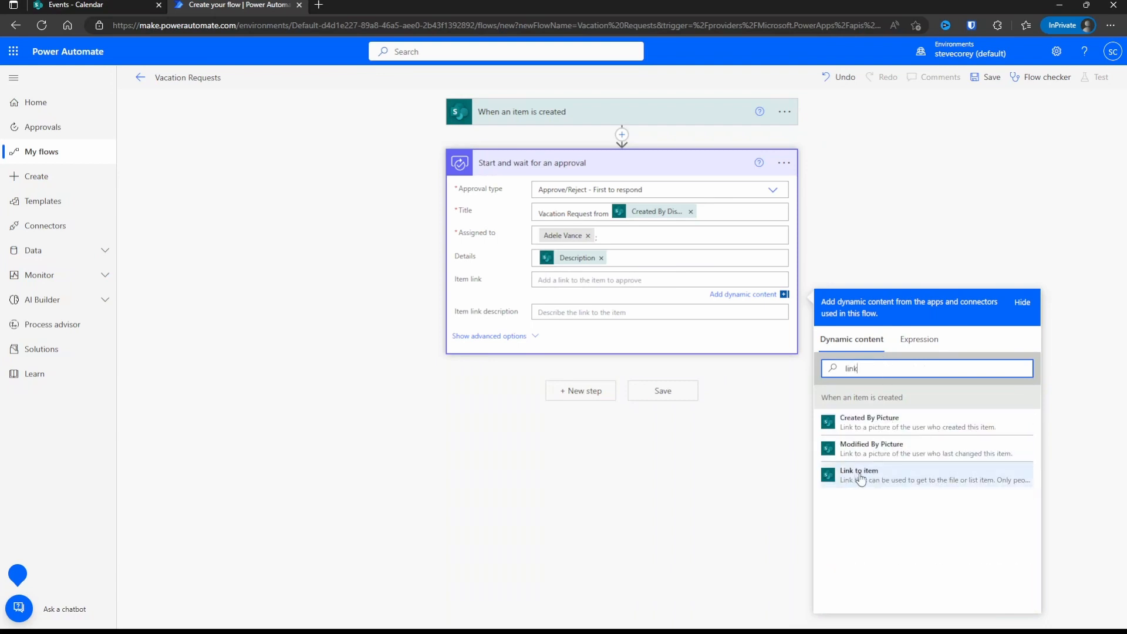
left_click(861, 479)
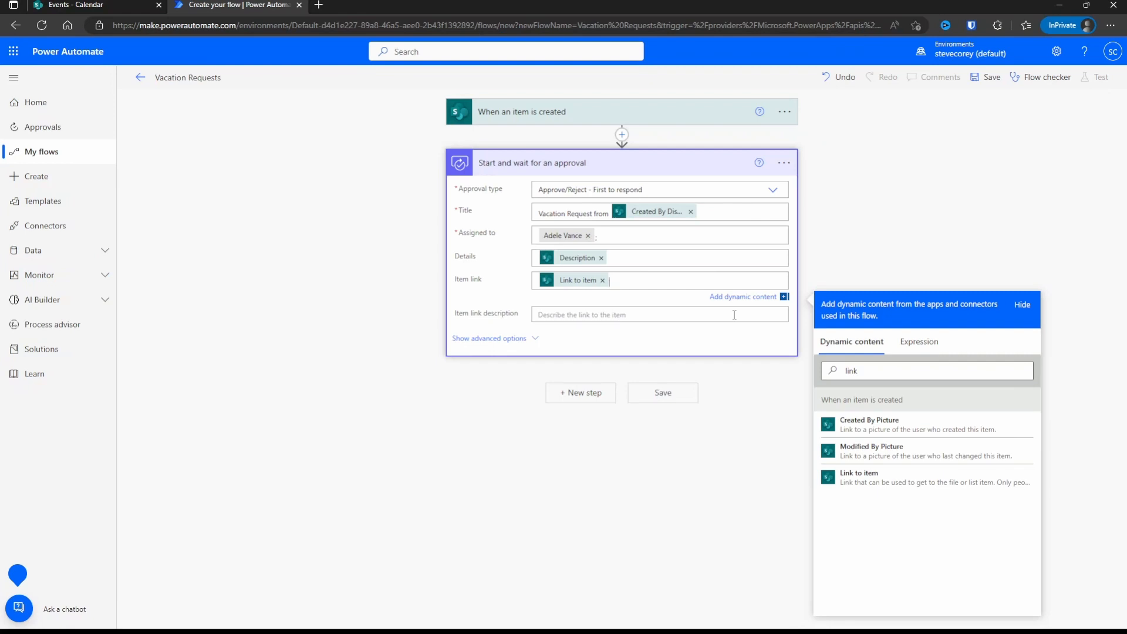
left_click(734, 316)
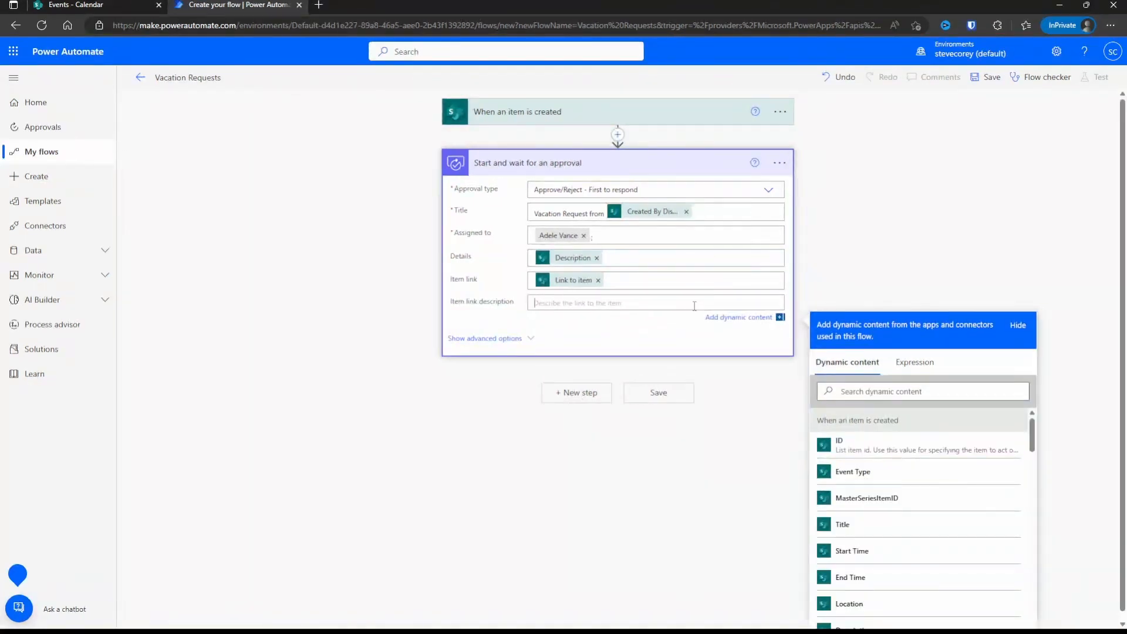
left_click(878, 523)
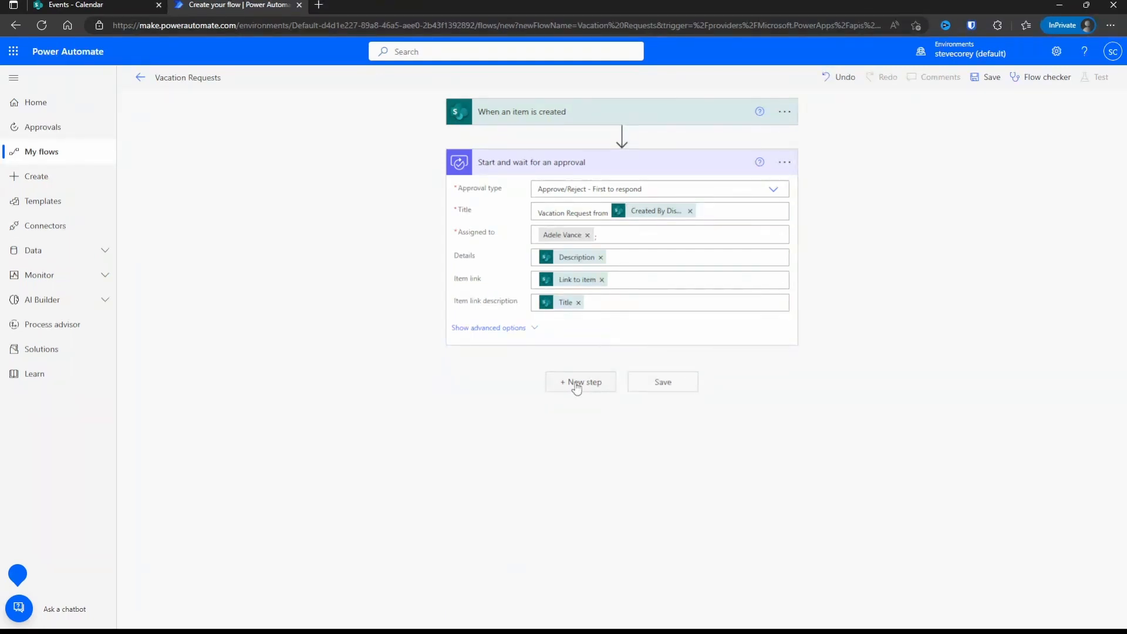
Add a Condition control as a new step after the approval action.
left_click(576, 384)
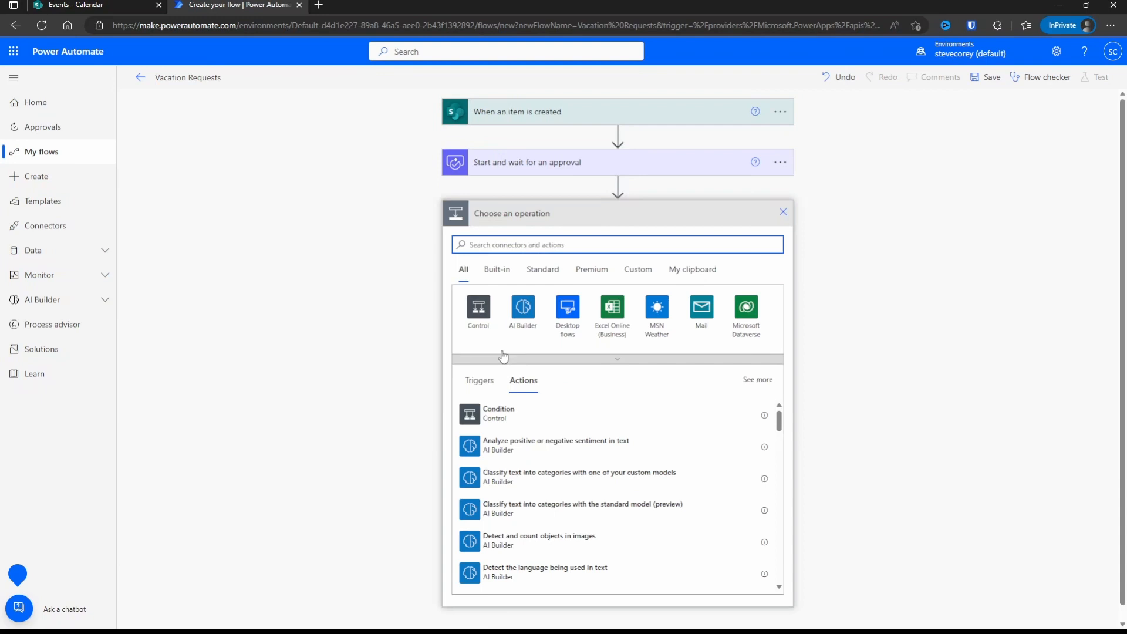
left_click(480, 316)
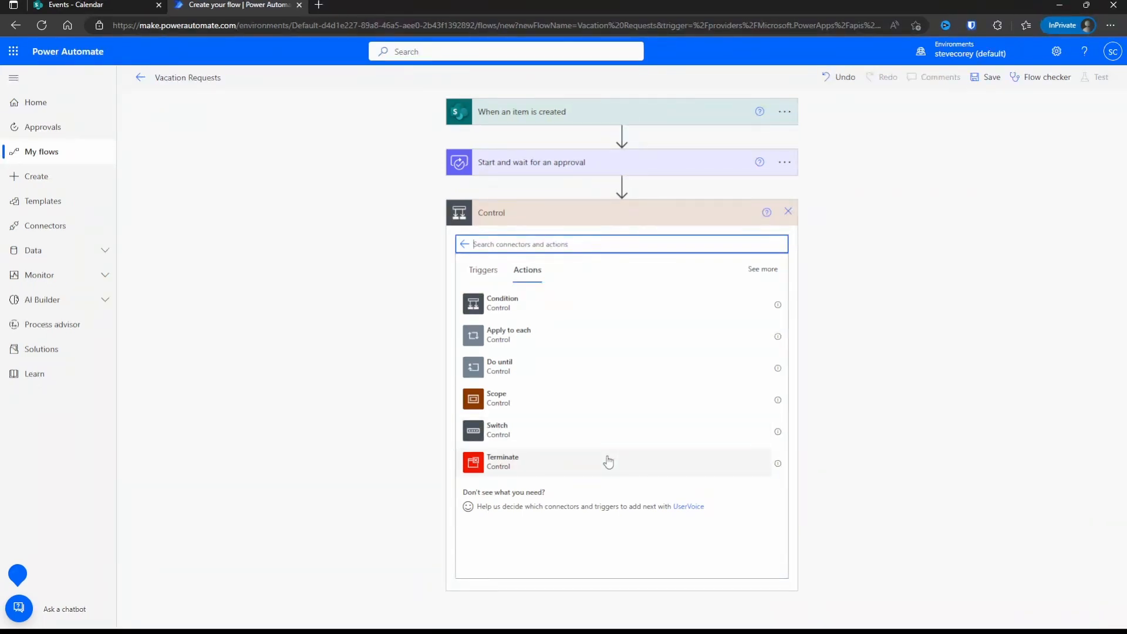
left_click(514, 307)
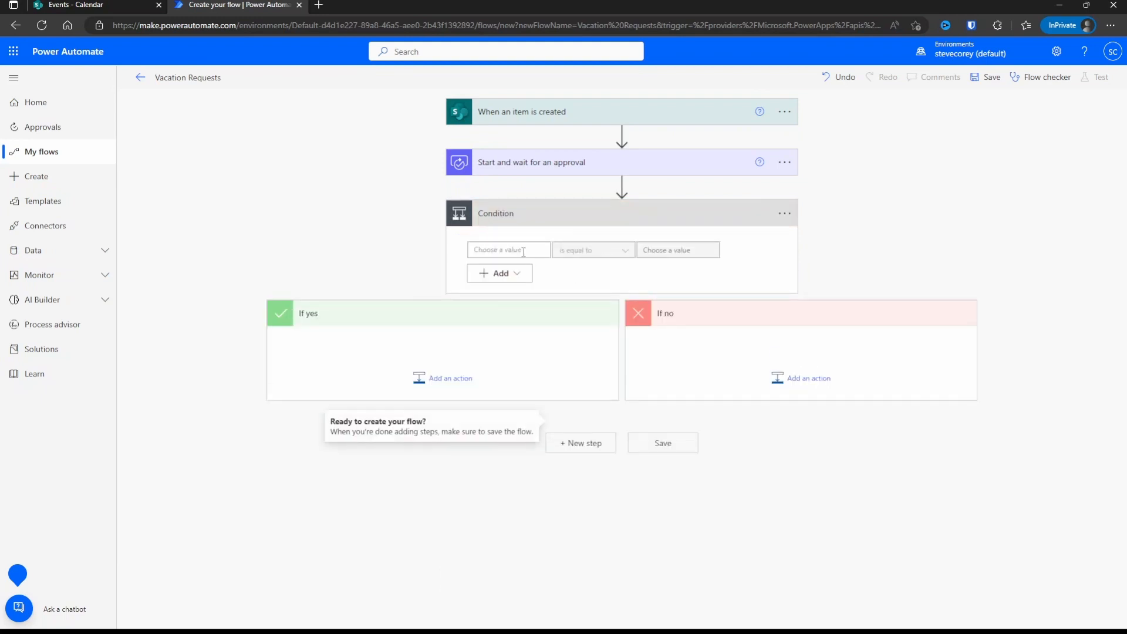
Define the condition as the approval's Outcome is equal to "Approve".
left_click(524, 249)
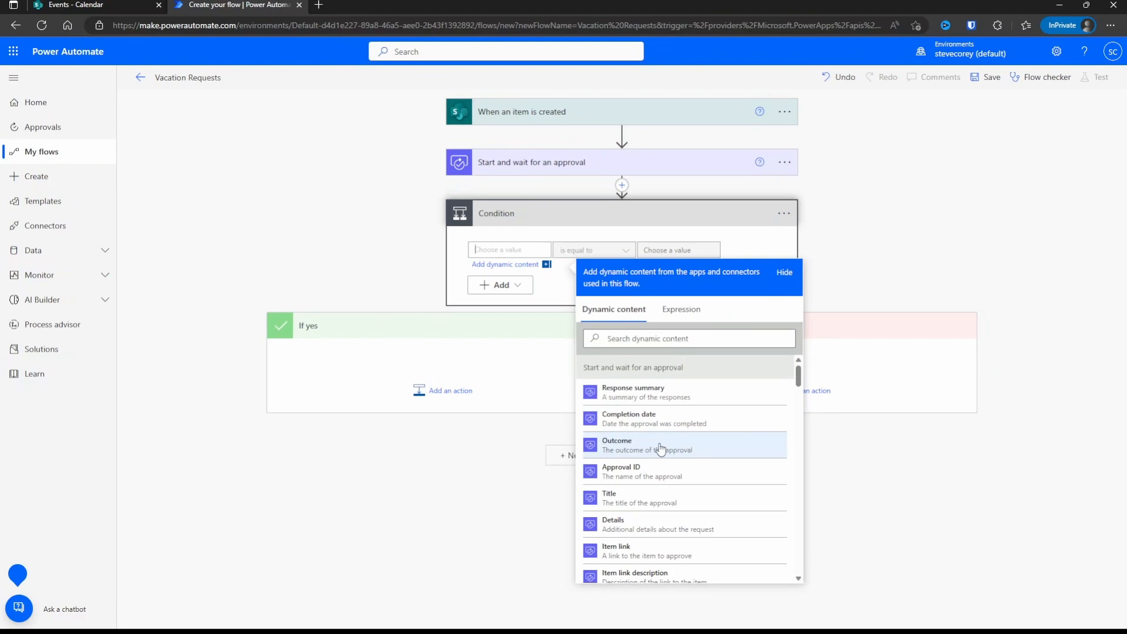
left_click(661, 449)
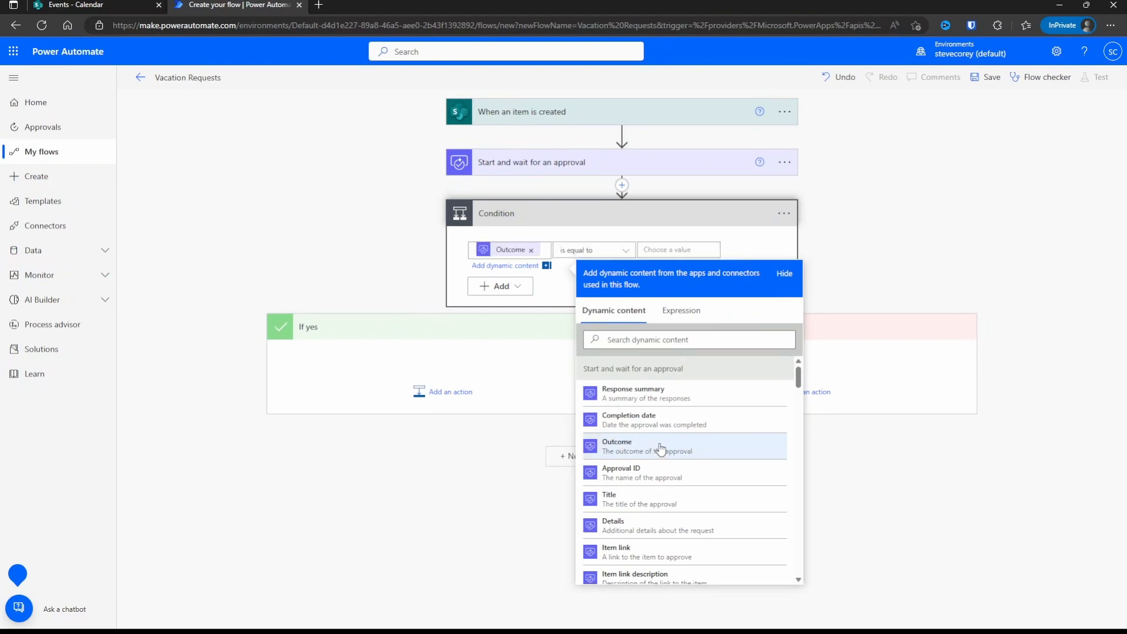
left_click(672, 227)
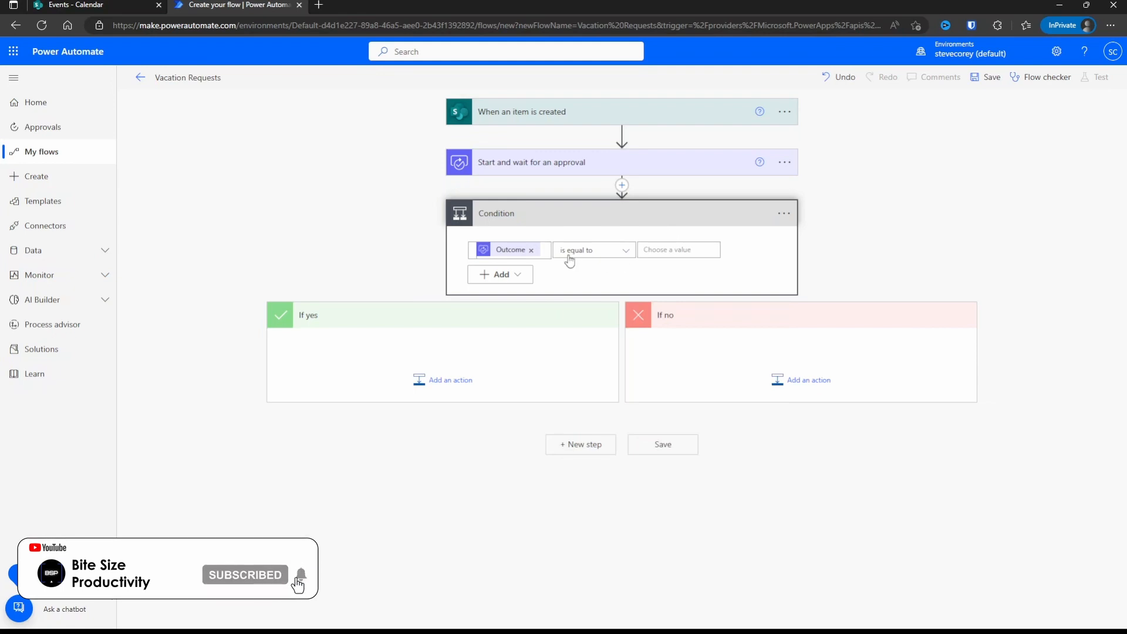
left_click(692, 249)
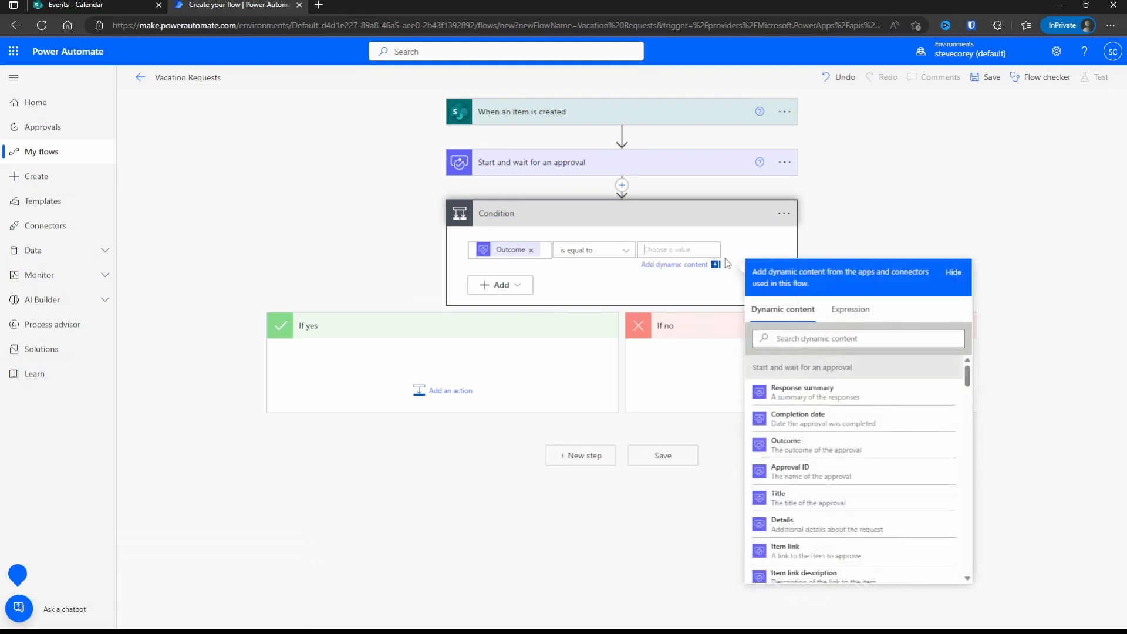
type("Approve")
left_click(609, 283)
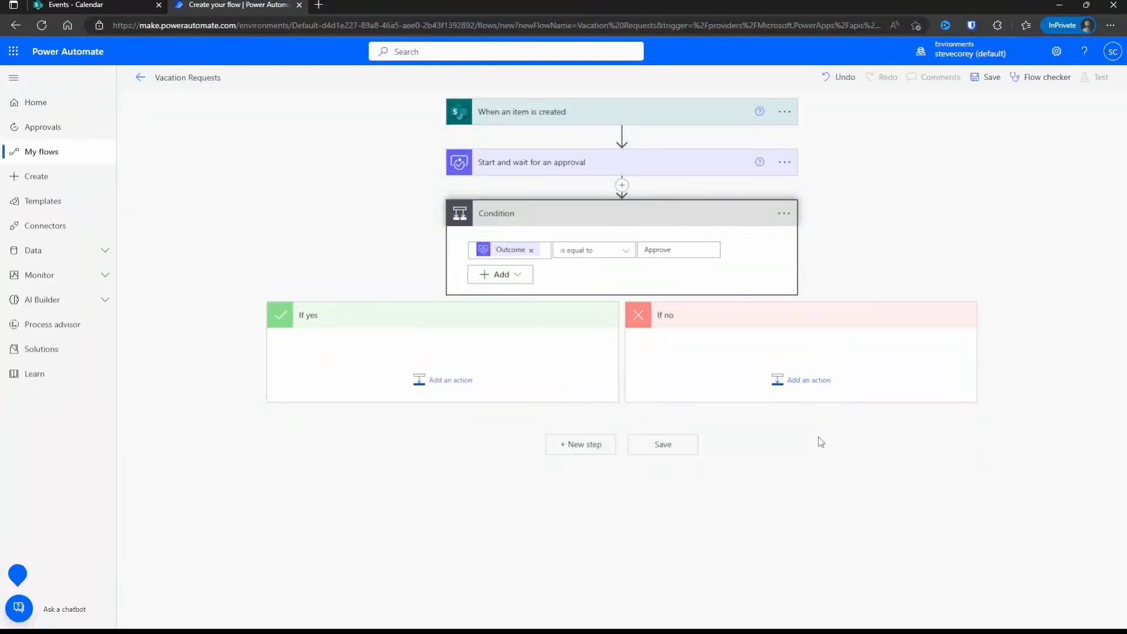
Search the operations for "send an email" and add Office 365 Outlook's "Send an email (V2)" action to the If yes branch.
left_click(463, 382)
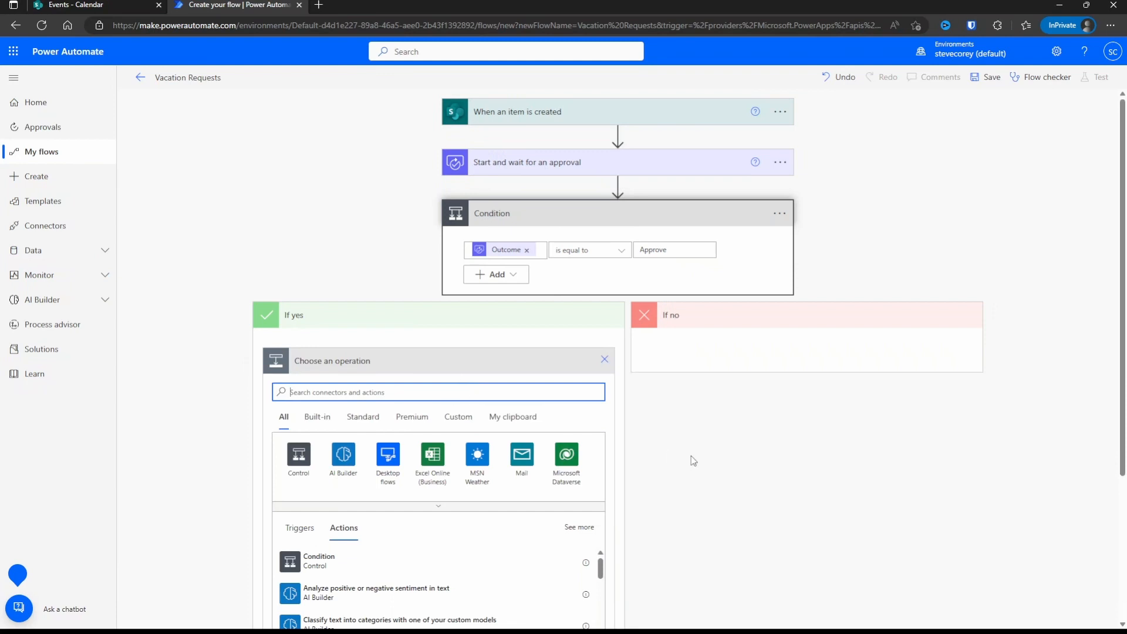
scroll(633, 426, "down", 2)
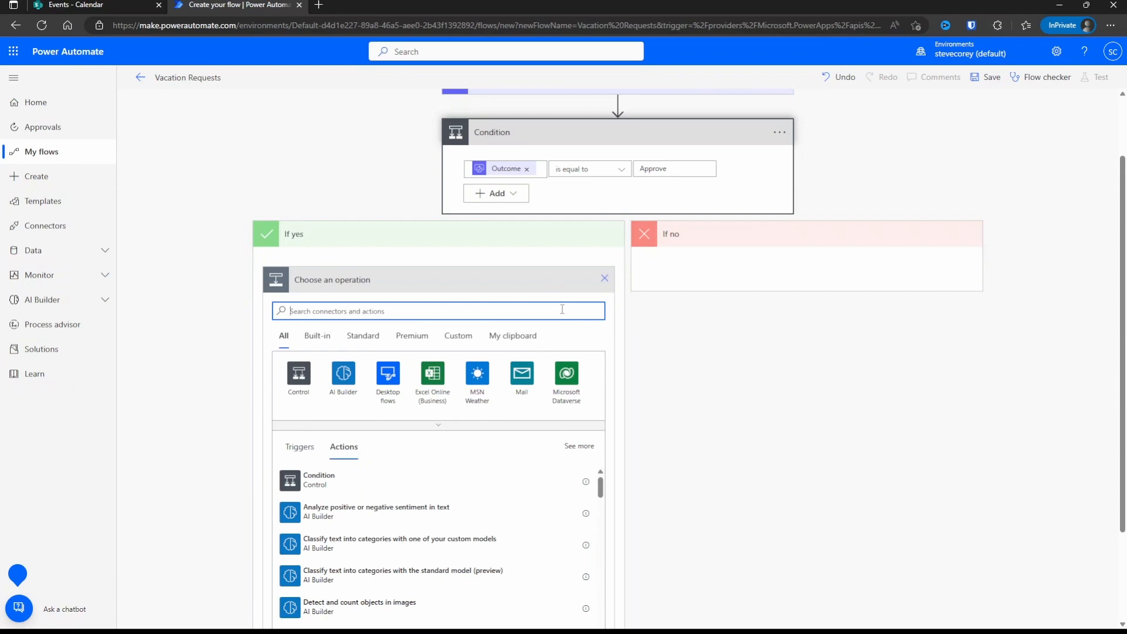
type("send an email")
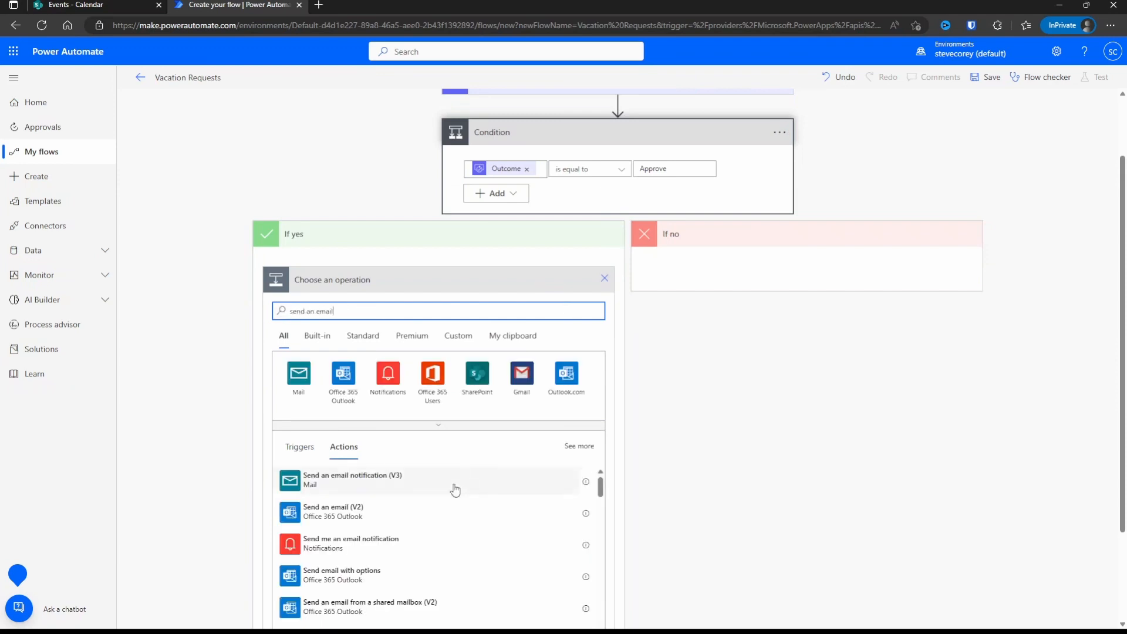
left_click(380, 515)
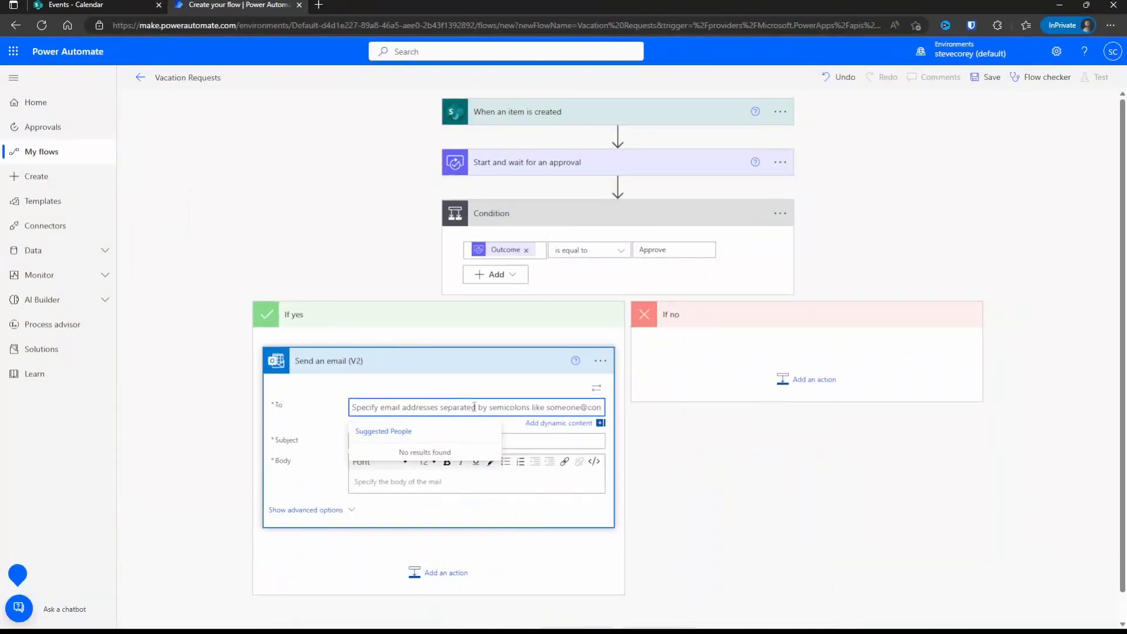
Address the email to the Created By Email dynamic value, with the subject "Vacation approved" and the body "Enjoy your vacation!".
left_click(557, 424)
scroll(604, 485, "down", 2)
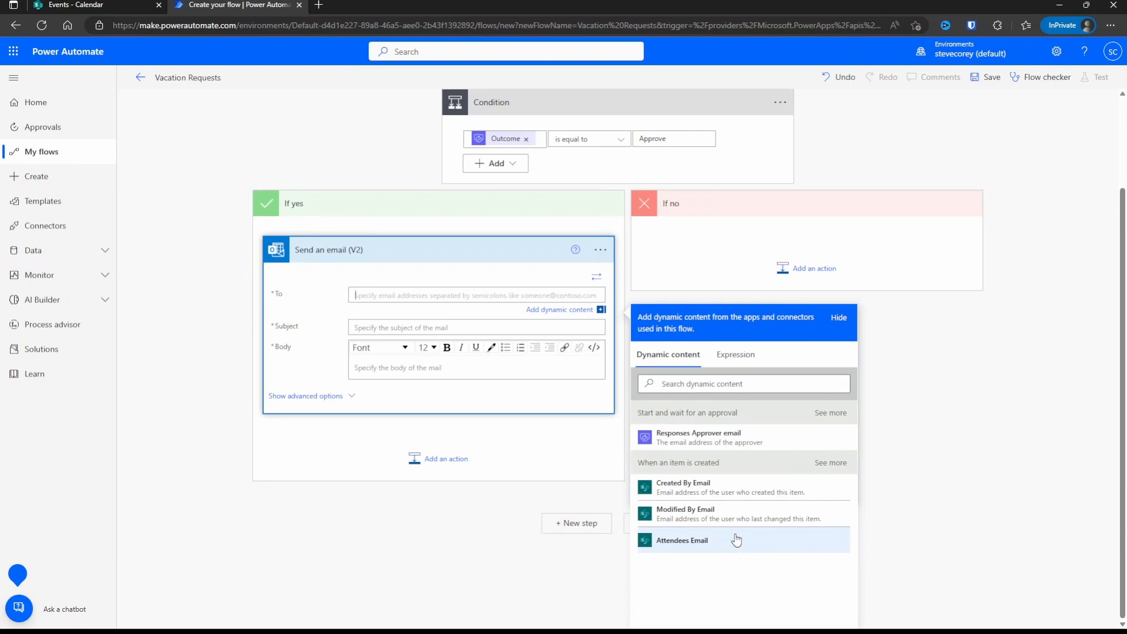
left_click(729, 495)
left_click(435, 330)
type("V")
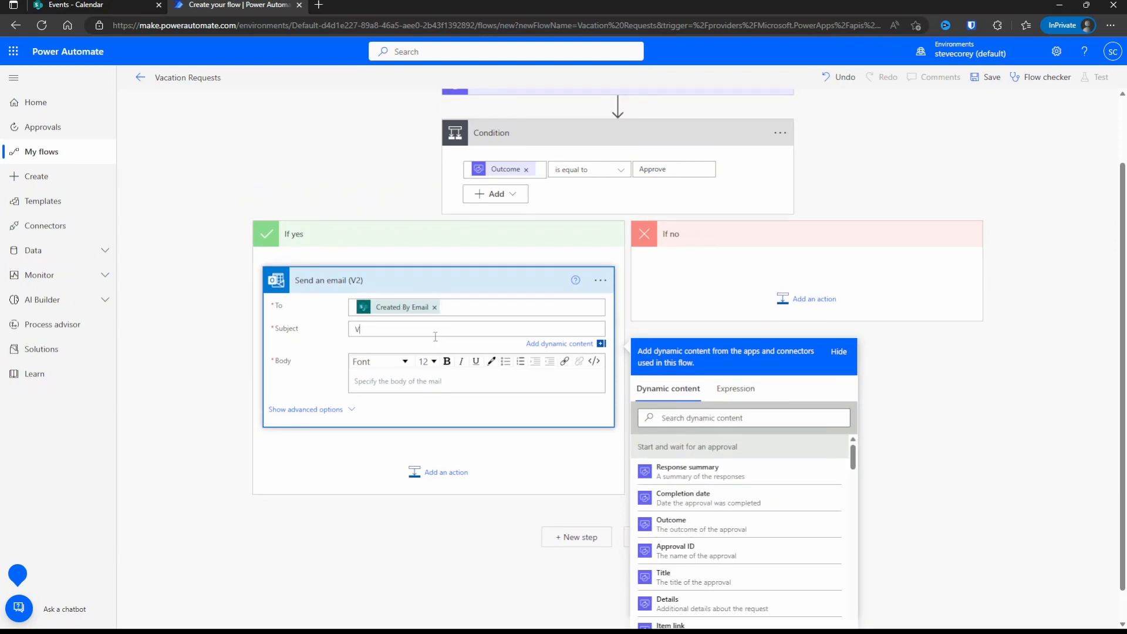
type("acation approved")
left_click(518, 385)
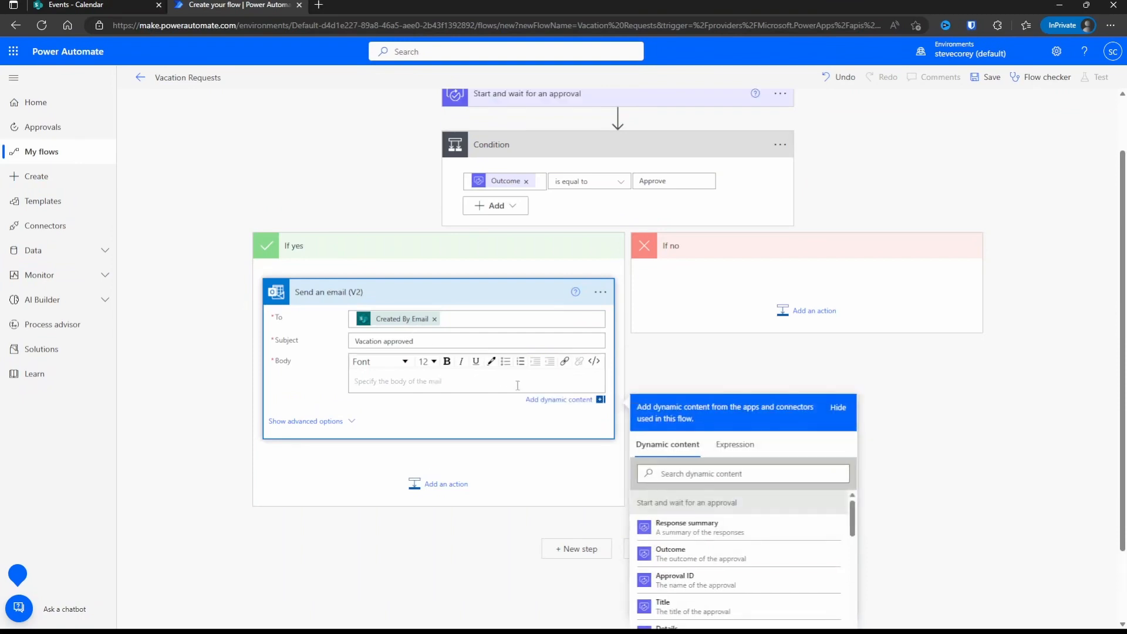
type("Enjoy your vacation!")
left_click(706, 369)
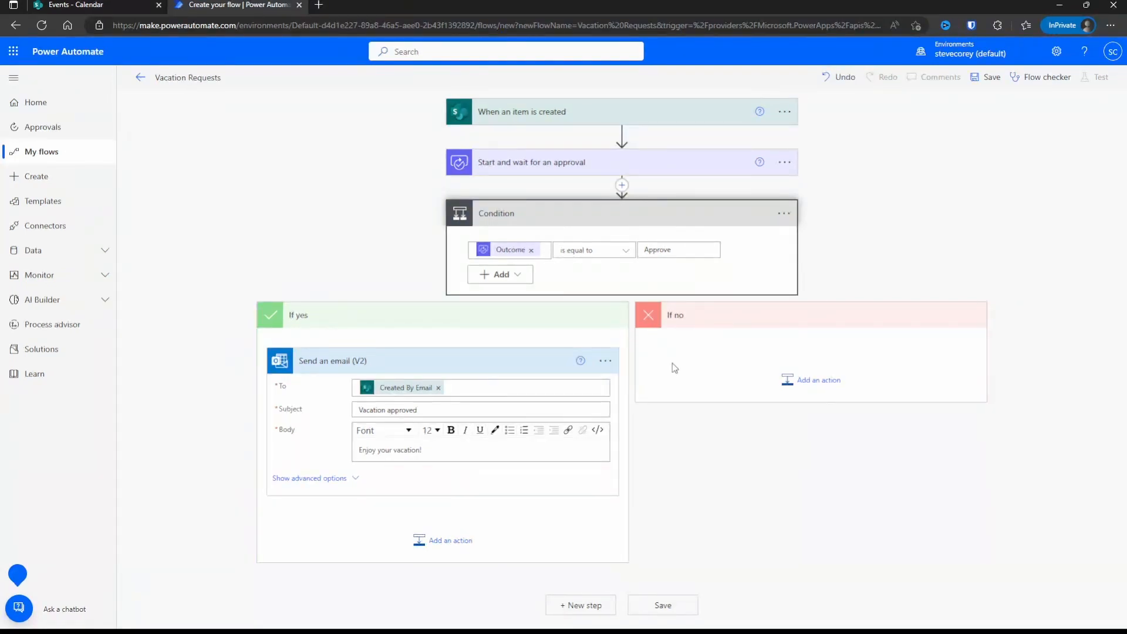
Search the operations for "delete list item" and add the SharePoint "Delete item" action to the If no branch.
left_click(819, 380)
scroll(818, 387, "down", 1)
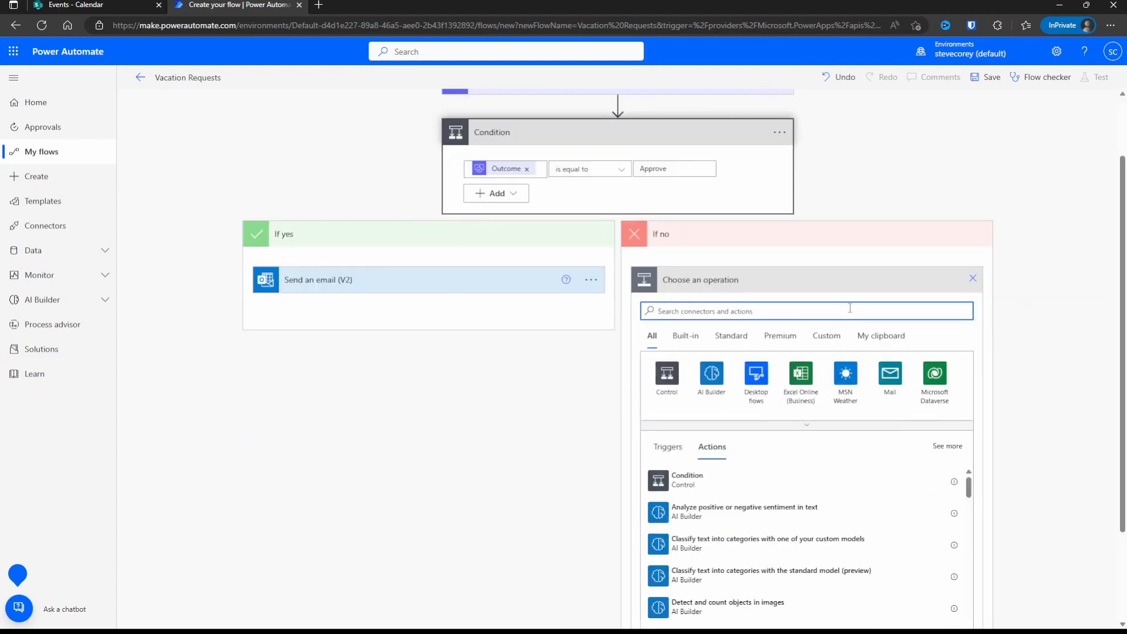
type("delete list item")
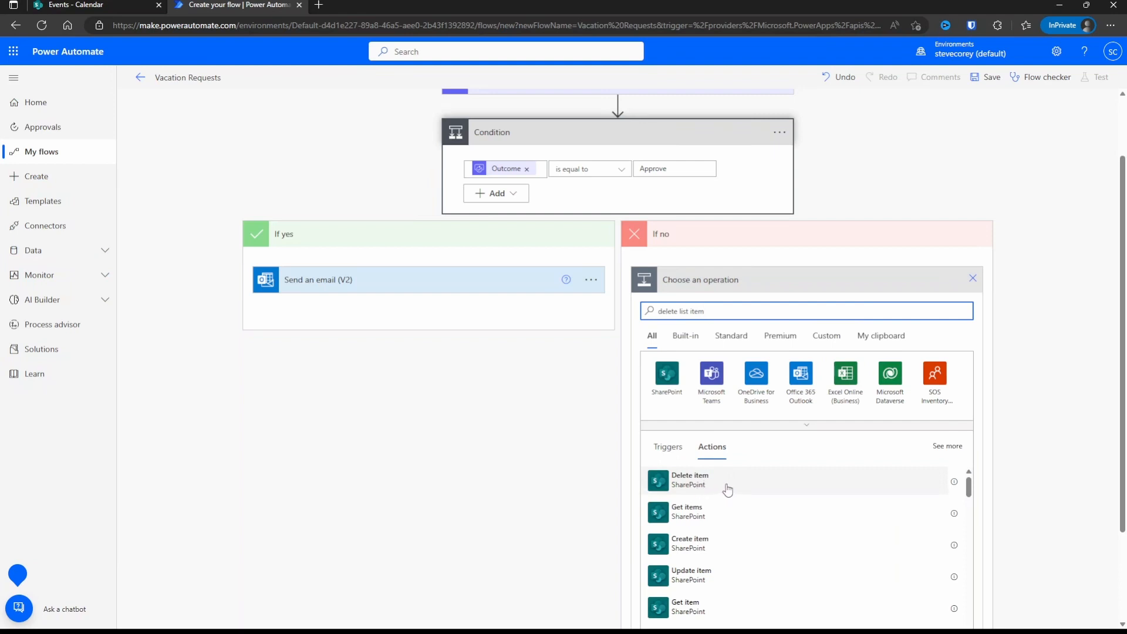
left_click(728, 489)
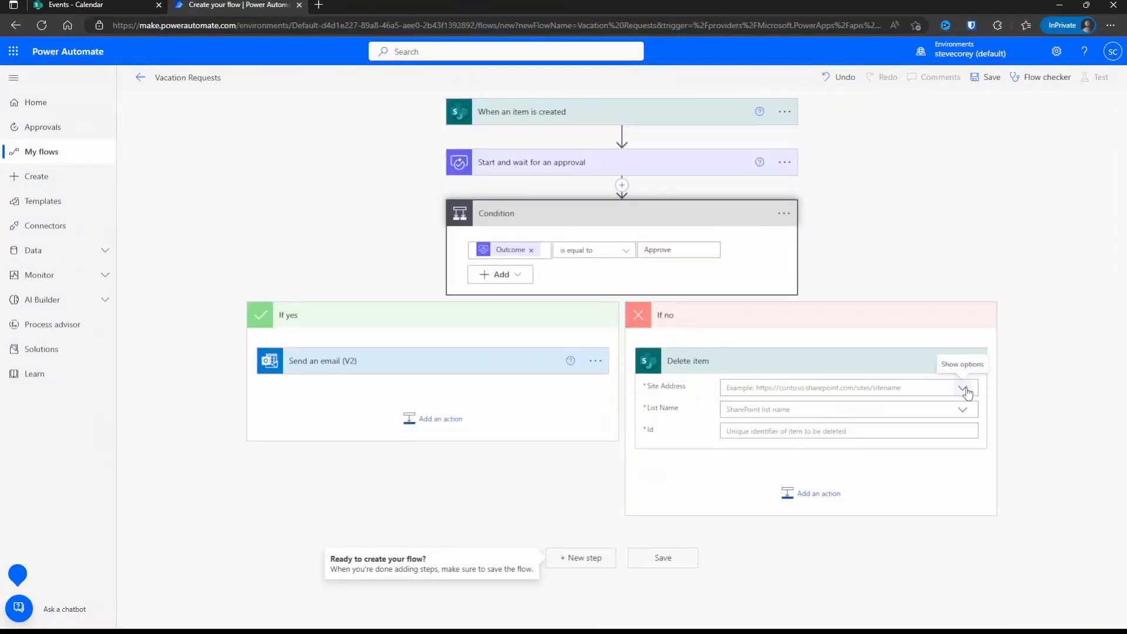
Set the Delete item action's site address to Demo Hub and enter "Events" as a custom list name.
left_click(966, 390)
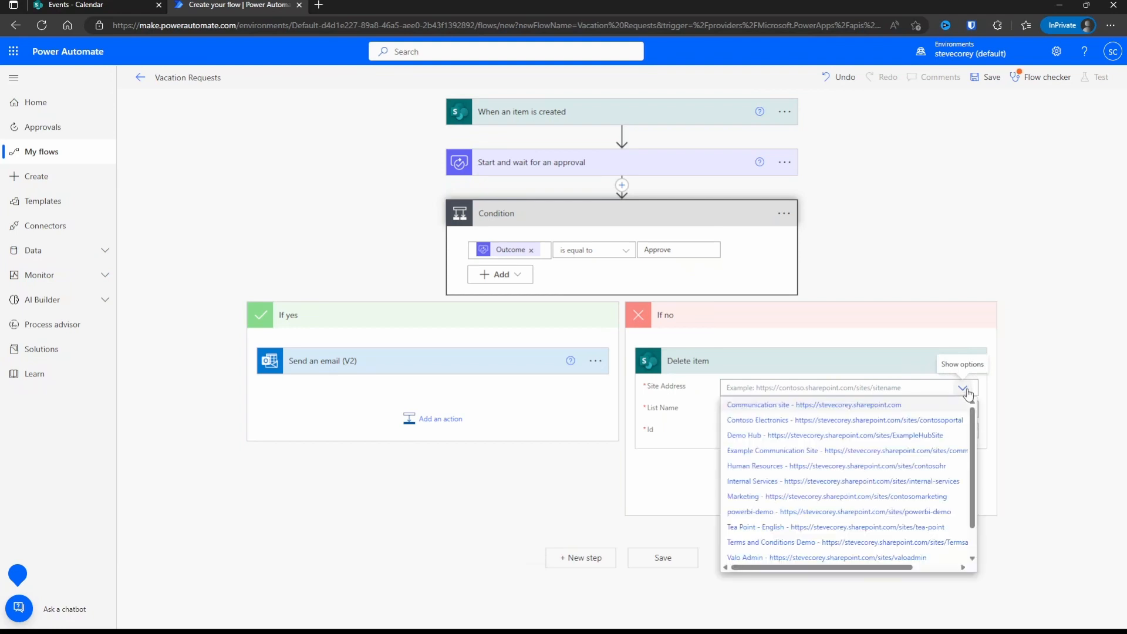
left_click(929, 435)
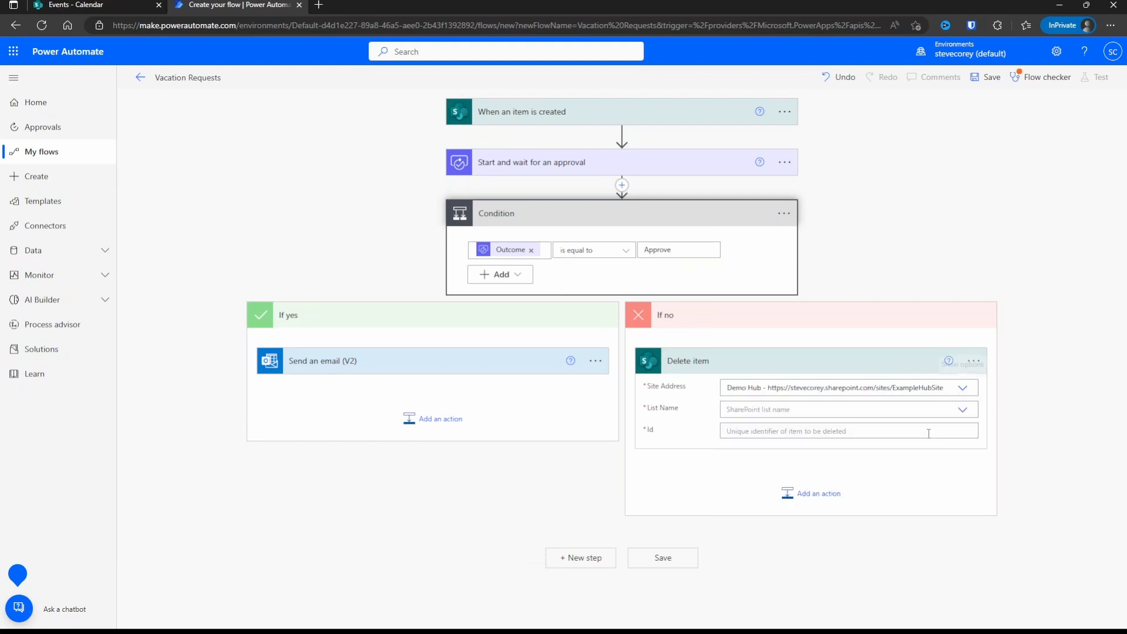
left_click(965, 410)
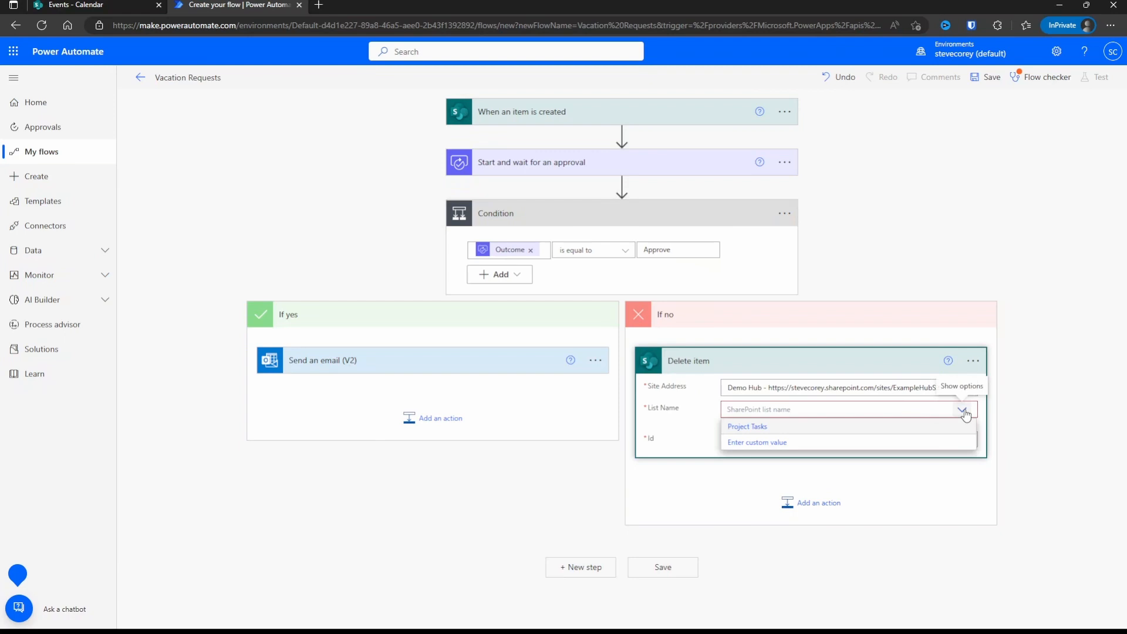
left_click(763, 446)
type("Events")
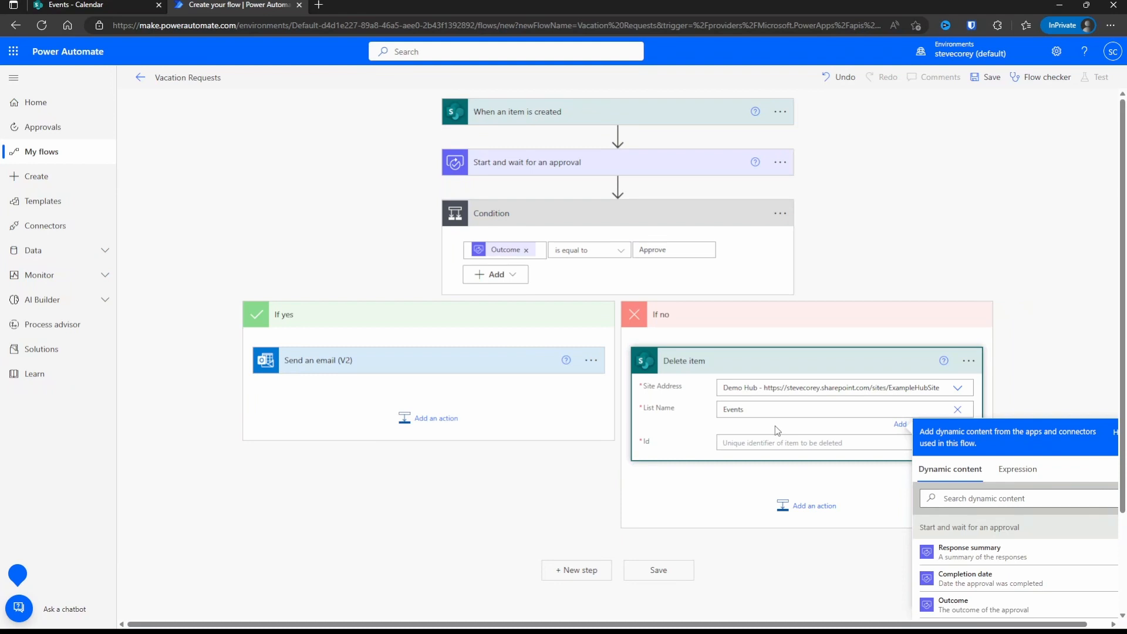
left_click(684, 438)
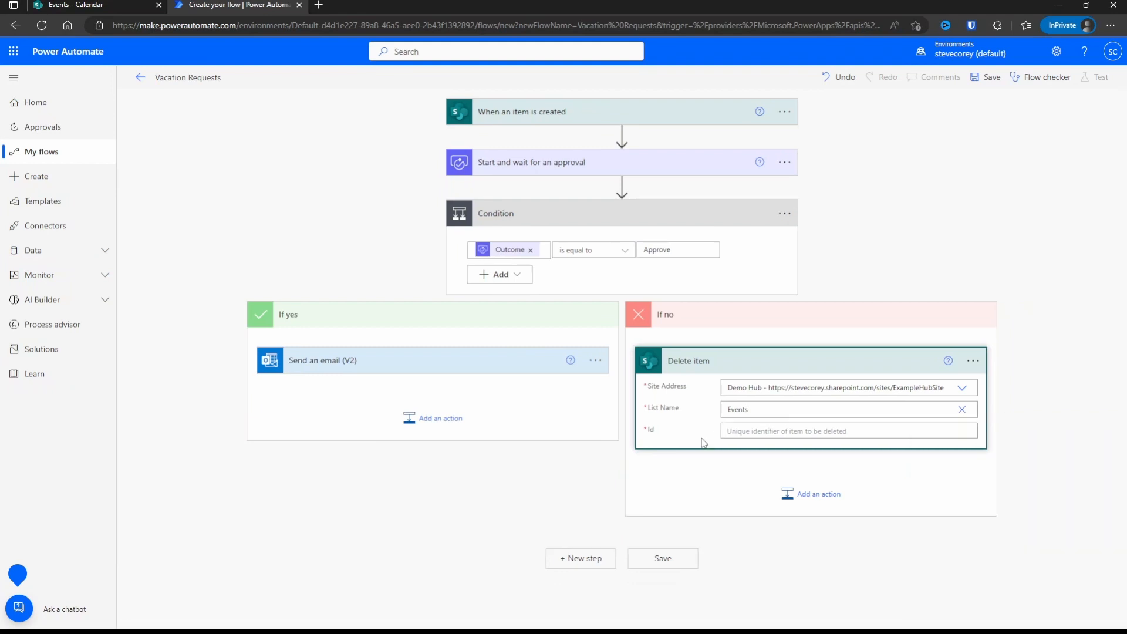
Set the Delete item action's Id to the ID dynamic value from the "When an item is created" trigger.
left_click(786, 429)
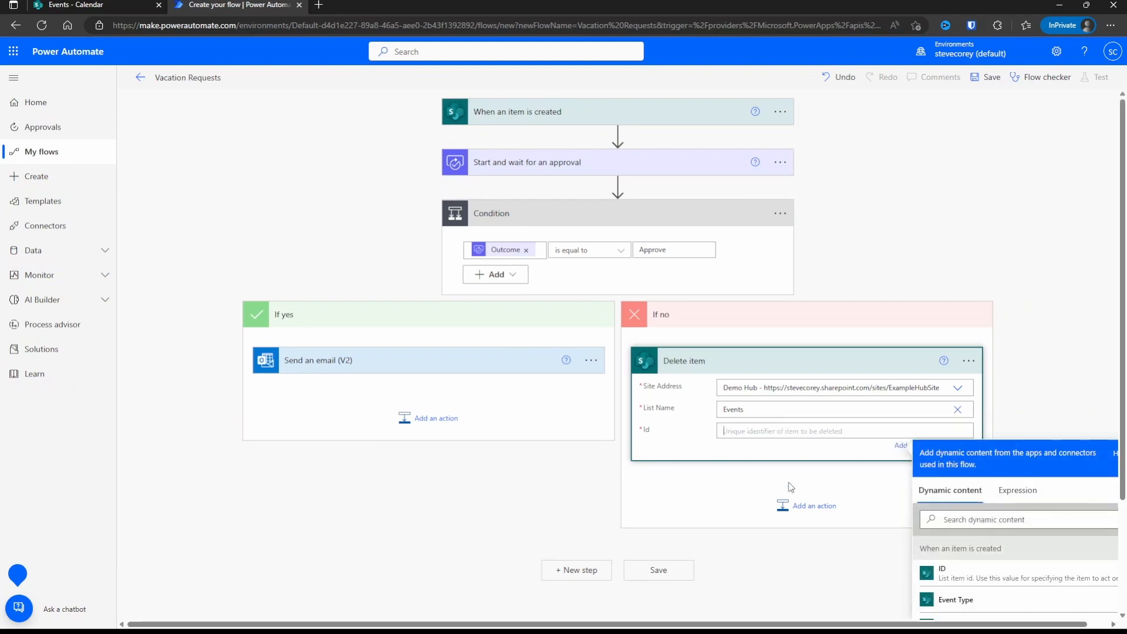
scroll(798, 485, "down", 3)
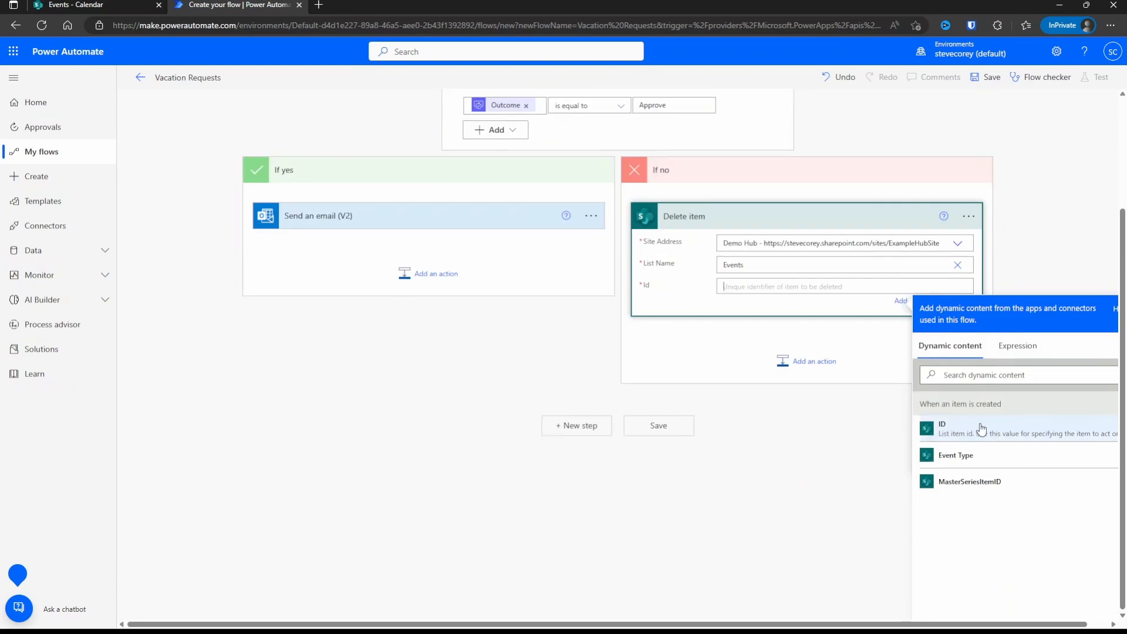
left_click_drag(920, 403, 1016, 407)
left_click(1019, 404)
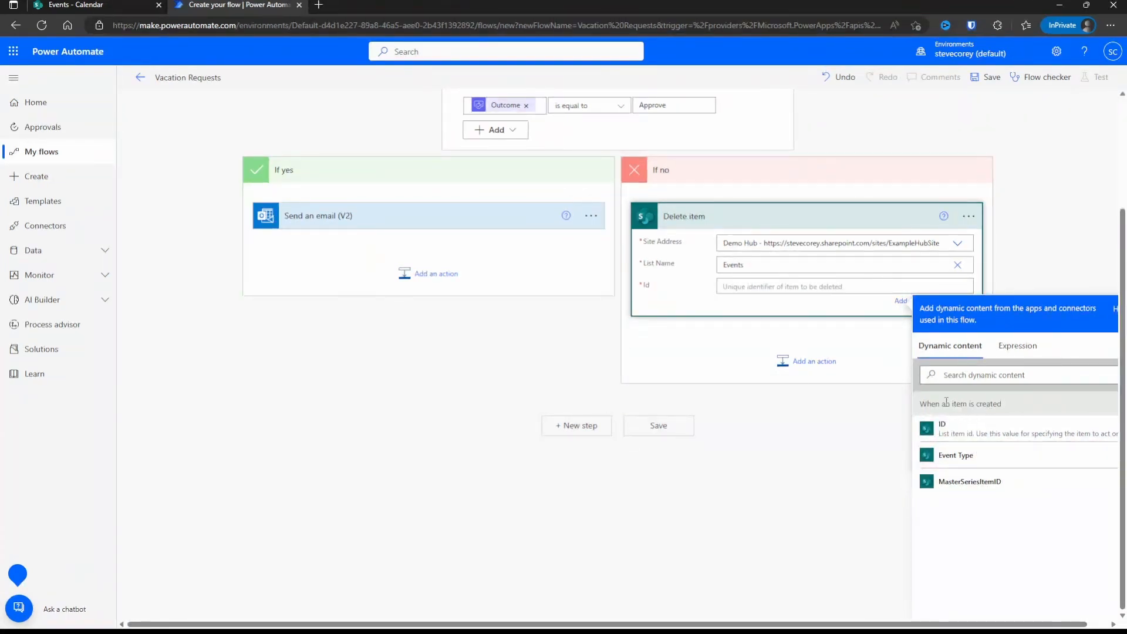
scroll(892, 379, "up", 2)
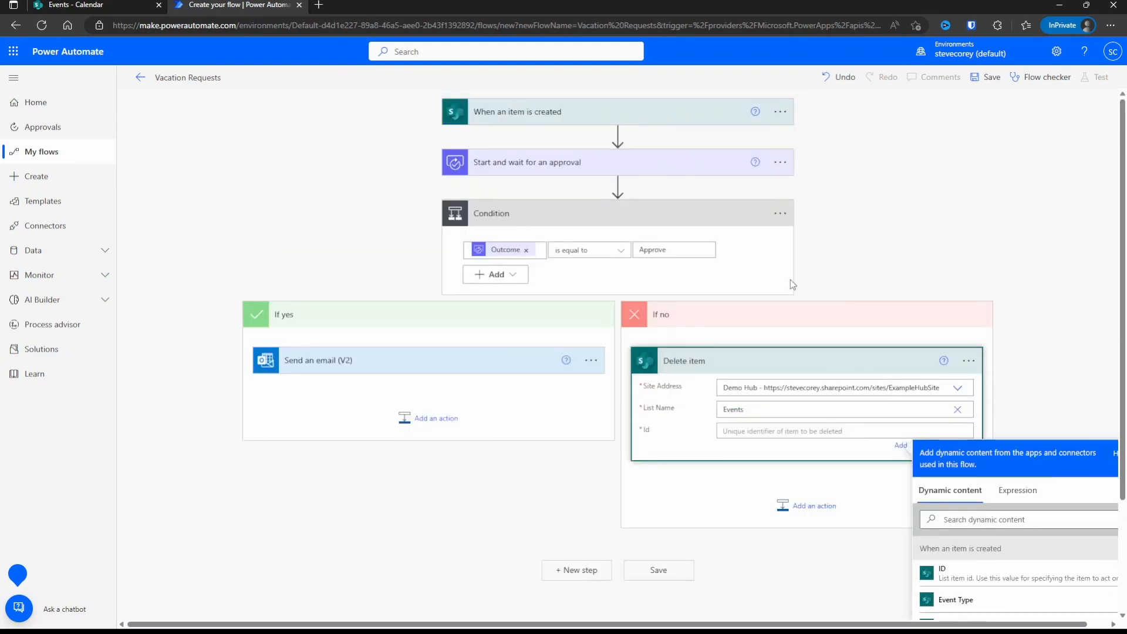
scroll(883, 400, "down", 1)
scroll(883, 401, "down", 1)
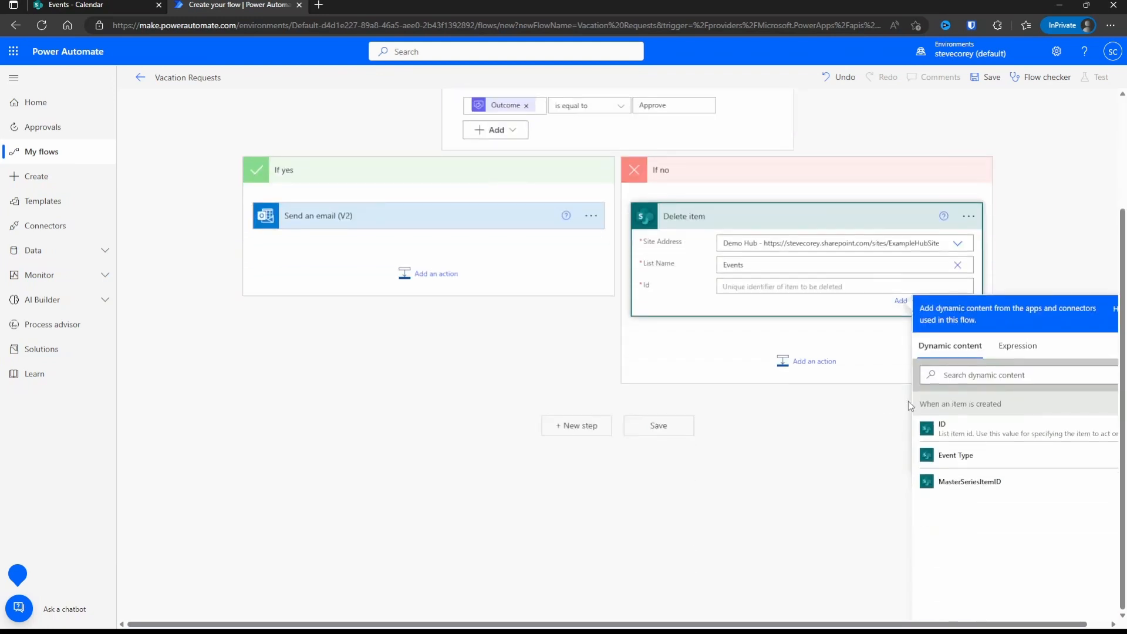
left_click(969, 431)
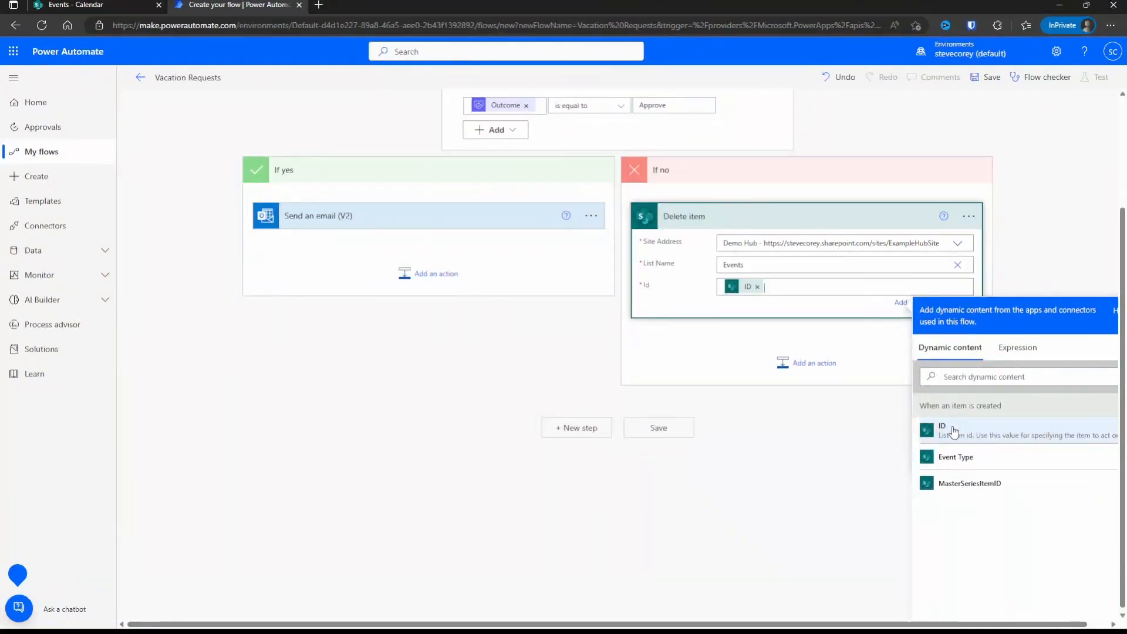
left_click(723, 343)
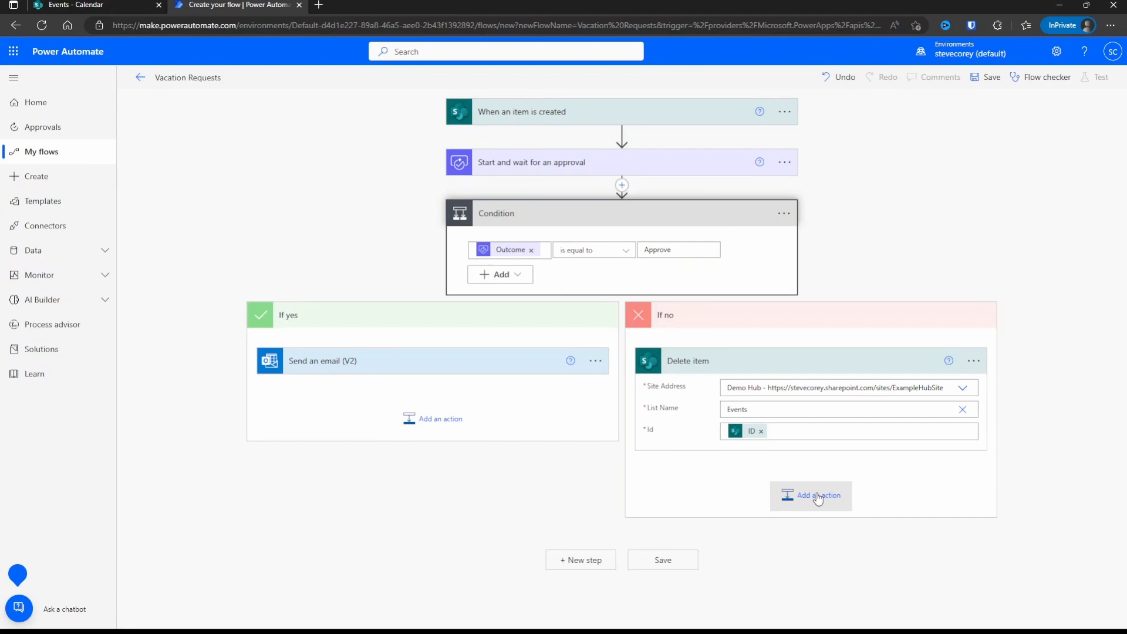
Copy the If yes branch's "Send an email (V2)" action and paste it after Delete item in the If no branch.
left_click(595, 361)
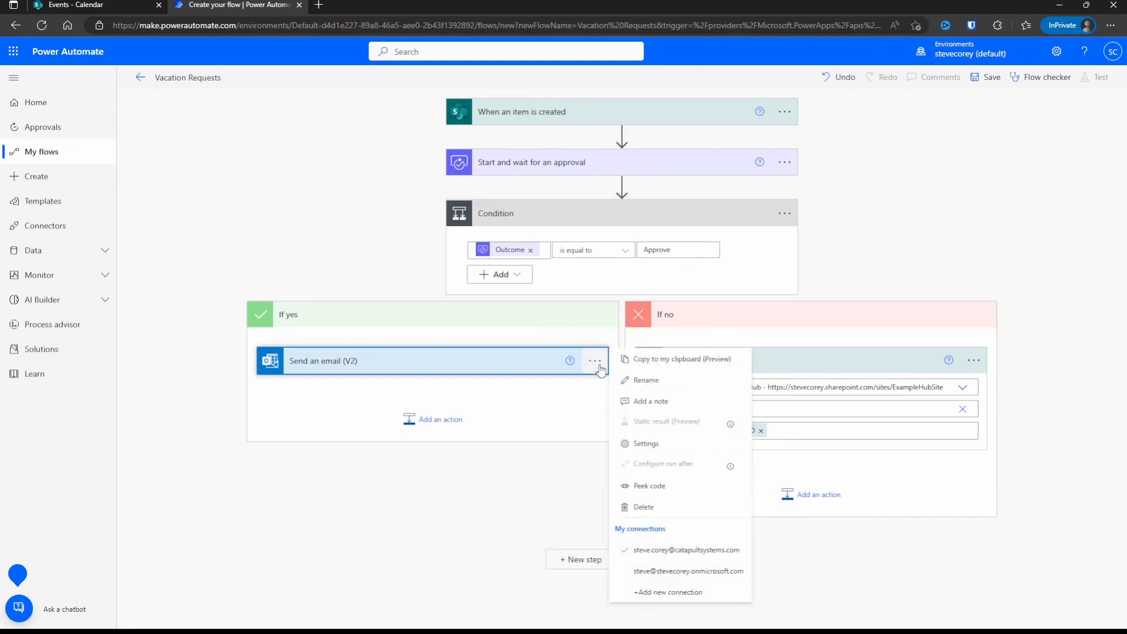
left_click(697, 367)
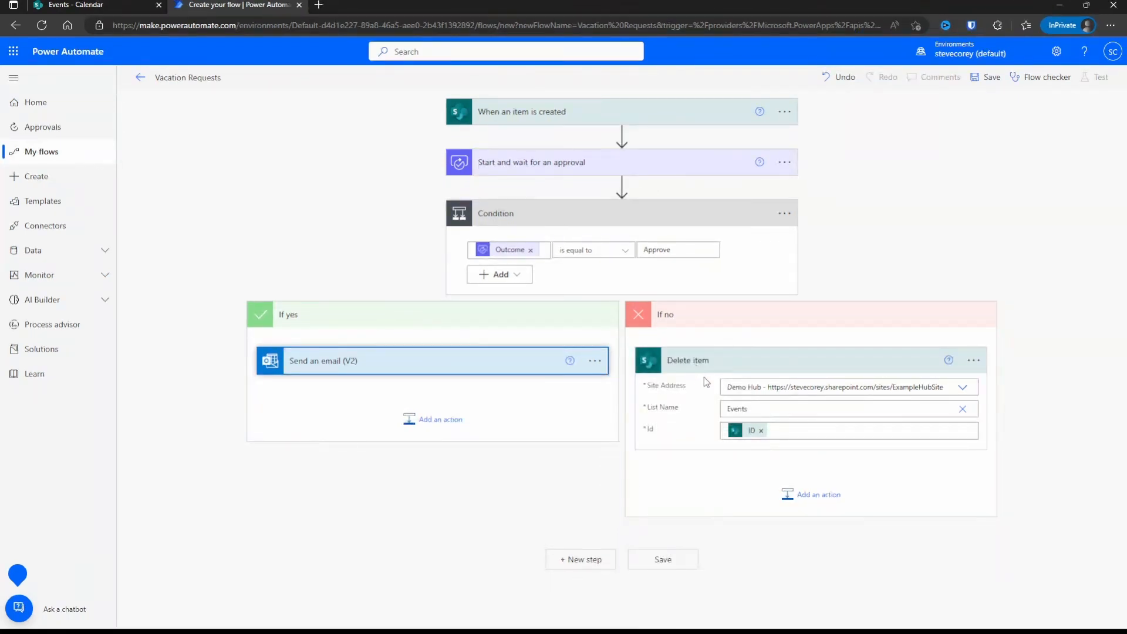
left_click(833, 499)
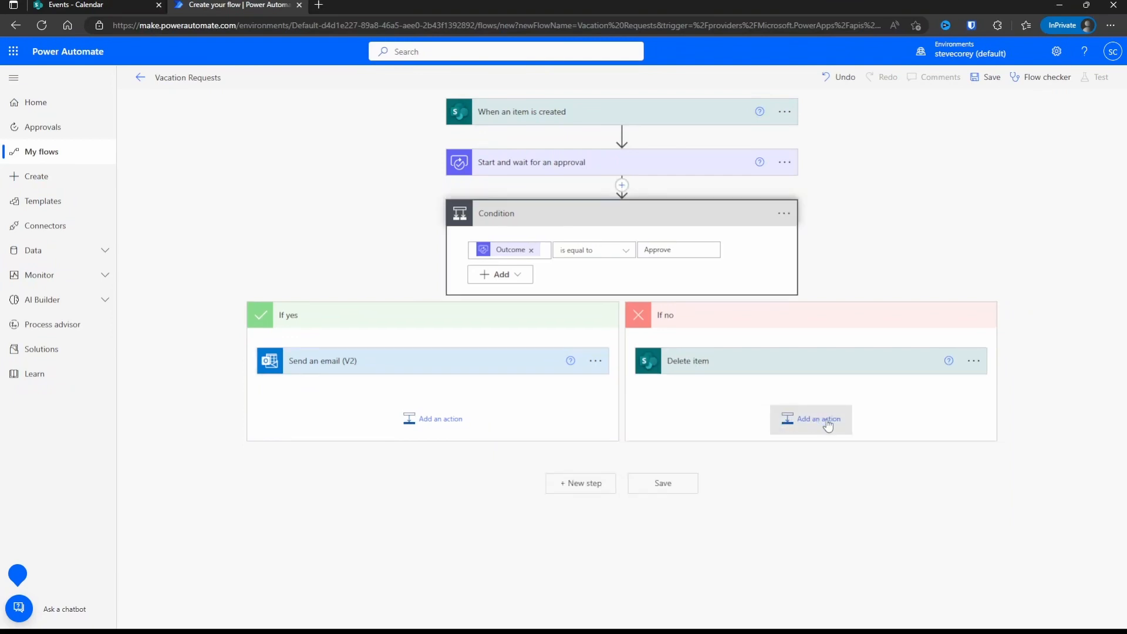
left_click(828, 423)
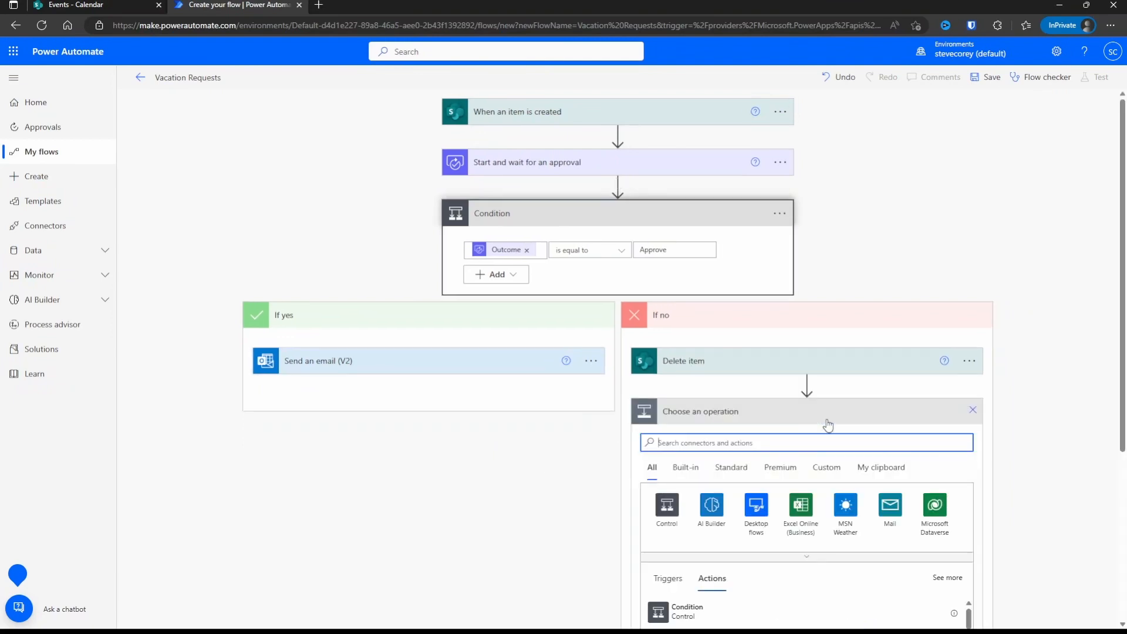
left_click(897, 470)
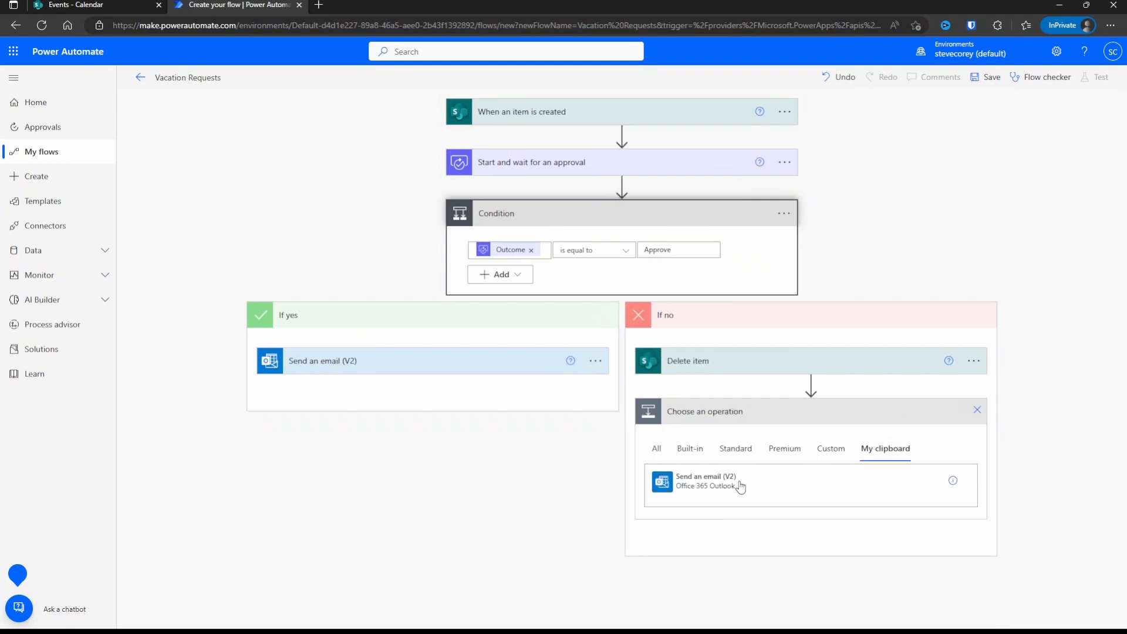
left_click(740, 485)
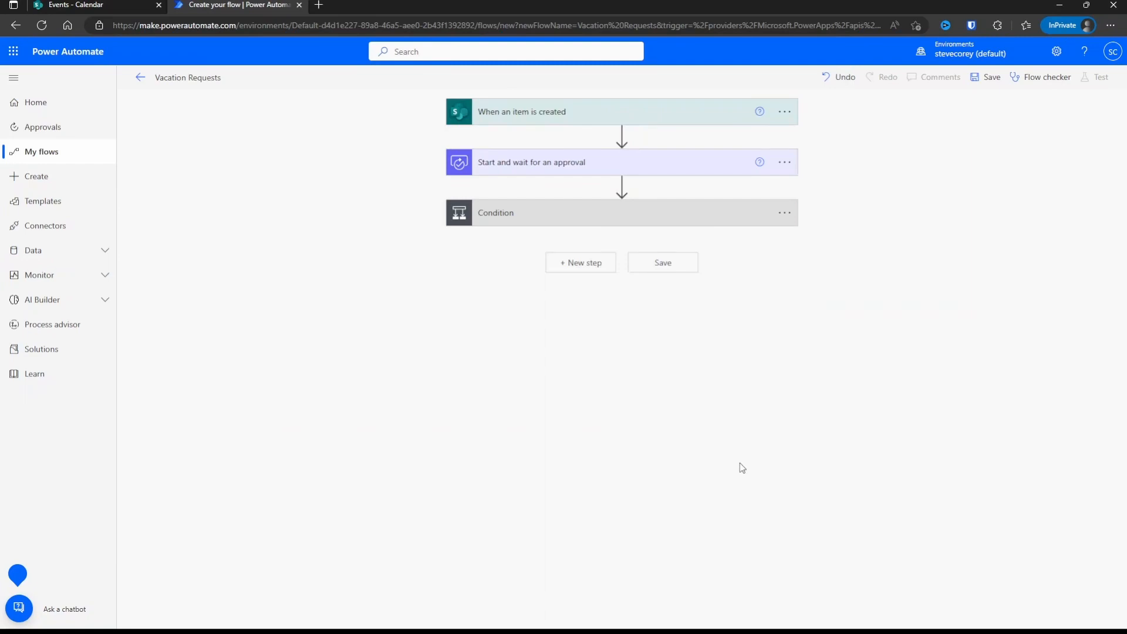
Expand the Condition and the email actions in both branches to show their settings.
left_click(713, 218)
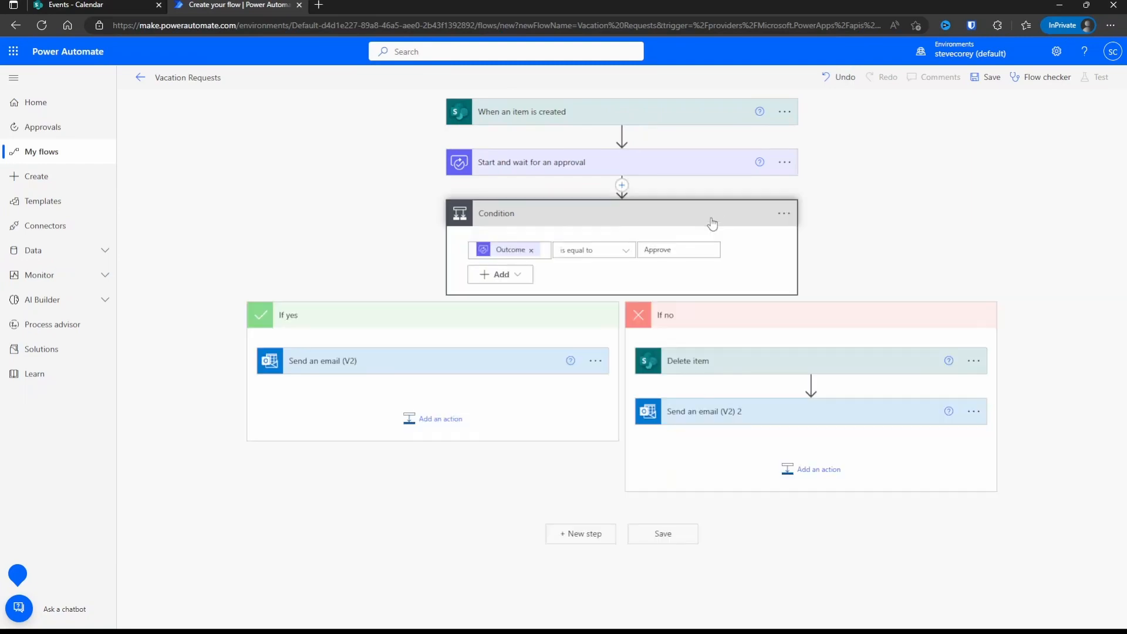
left_click(712, 221)
left_click(712, 222)
left_click(769, 421)
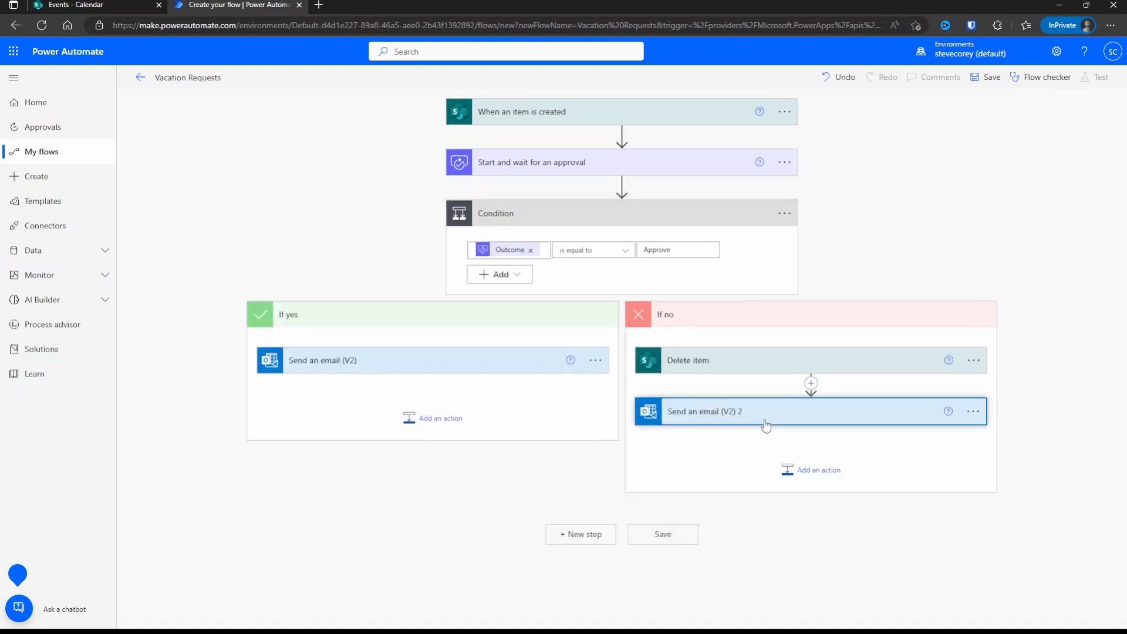
left_click(485, 361)
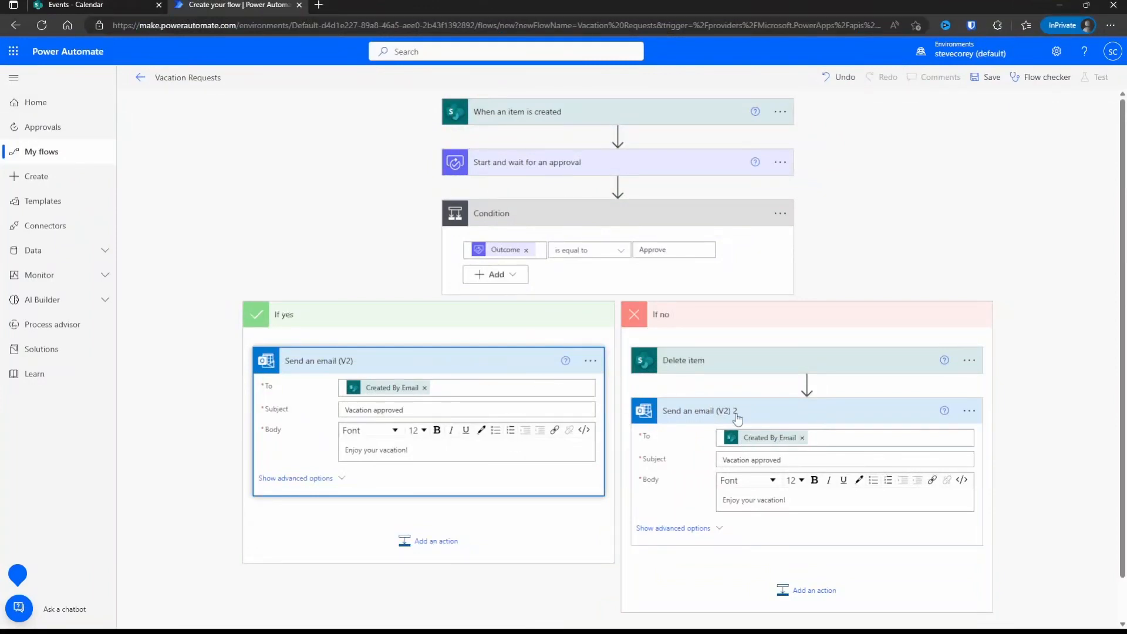
Rename the email action in the If yes branch as "Send an approved email".
left_click(589, 362)
left_click(644, 385)
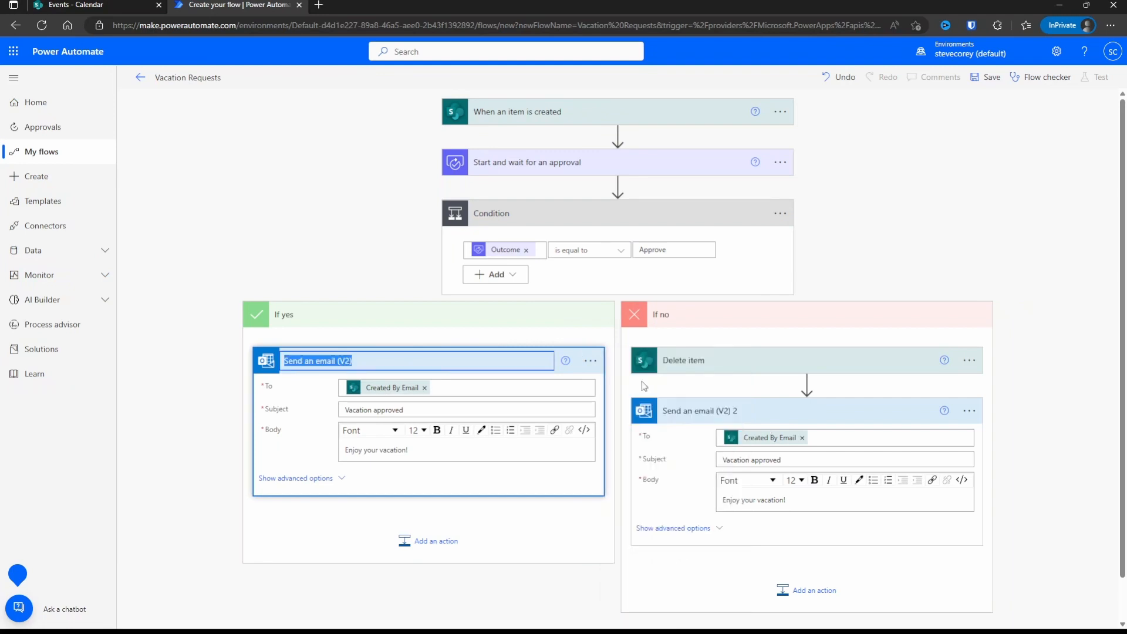
key("End")
key("BackSpace")
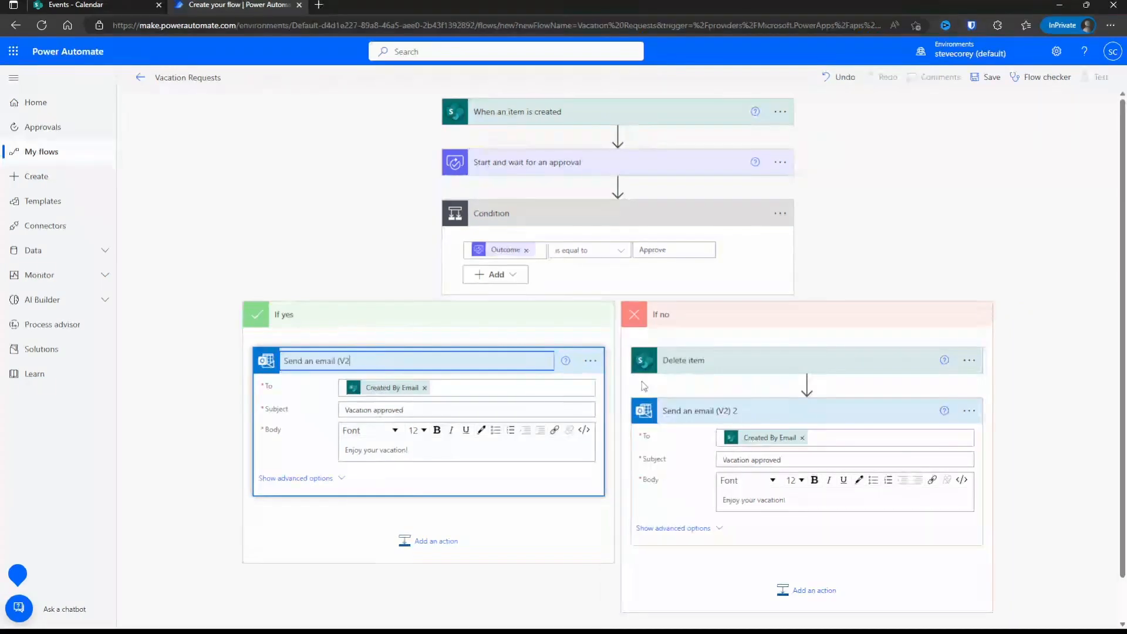
key("BackSpace")
key("BackSpace")
key("BackSpace")
key("BackSpace")
key("ctrl+Left")
type("approva")
type("d")
key("Return")
Rename the email action in the If no branch as "Send a denied email".
left_click(969, 411)
left_click(914, 402)
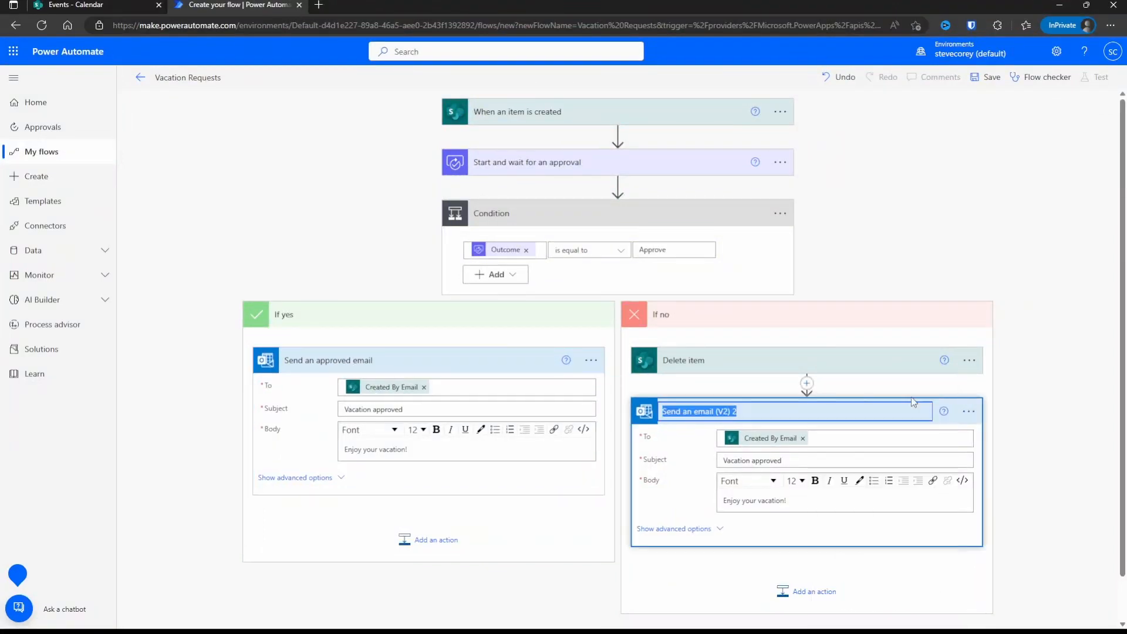
key("End")
key("BackSpace")
key("BackSpace")
key("BackSpace")
key("BackSpace")
key("BackSpace")
key("BackSpace")
key("BackSpace")
key("ctrl+Left")
key("BackSpace")
key("BackSpace")
type("d")
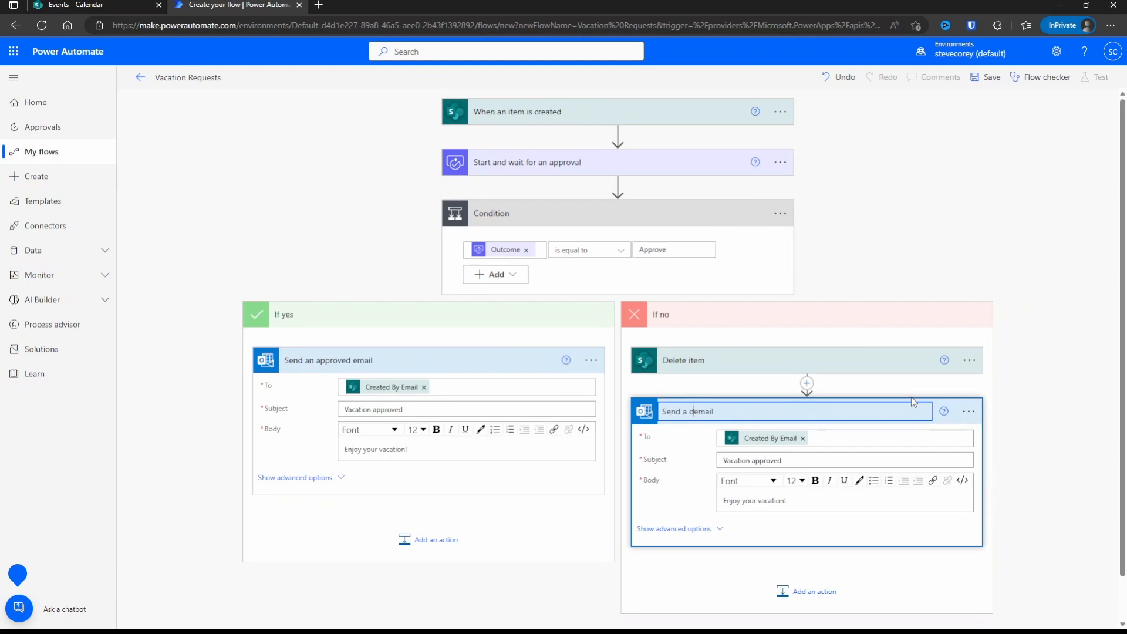
type("enied e")
key("Return")
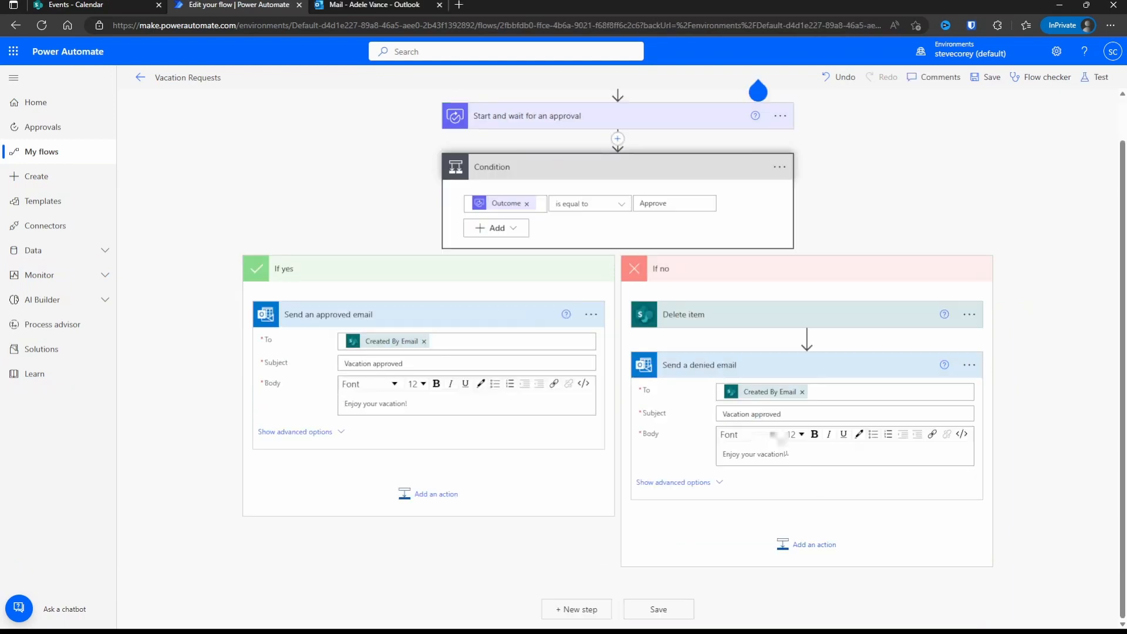
Change the denied email's subject to "Vacation denied" and its body to "Please revise your request and resubmit".
double_click(769, 413)
type("denied")
left_click_drag(785, 465, 691, 464)
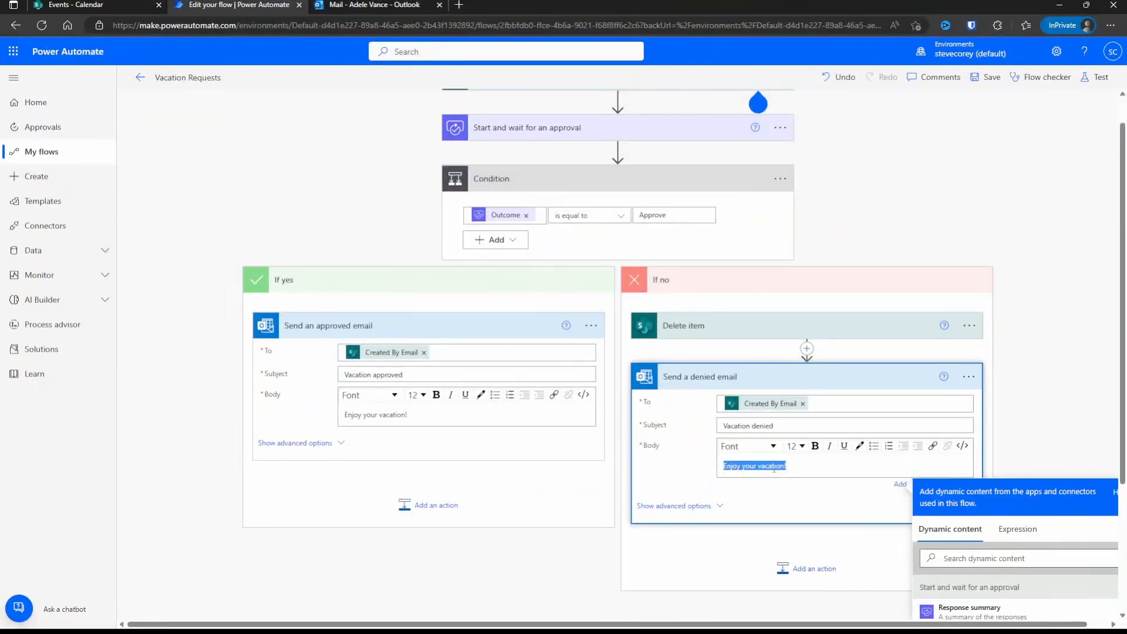
type("Please revise your request and resubmit")
scroll(849, 490, "down", 3)
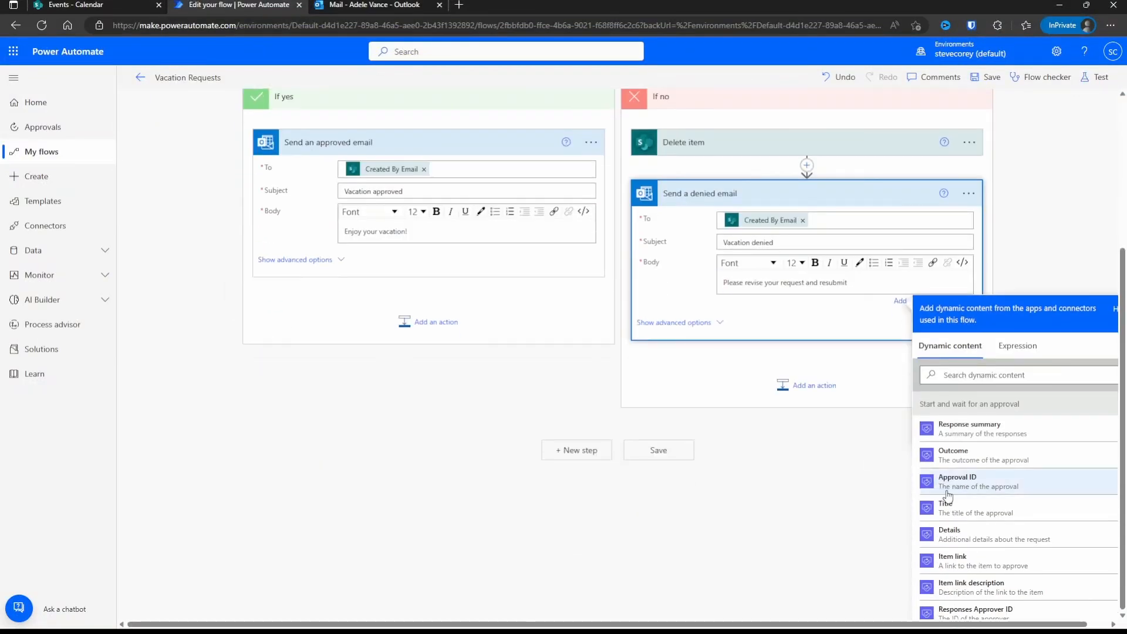
scroll(945, 497, "down", 5)
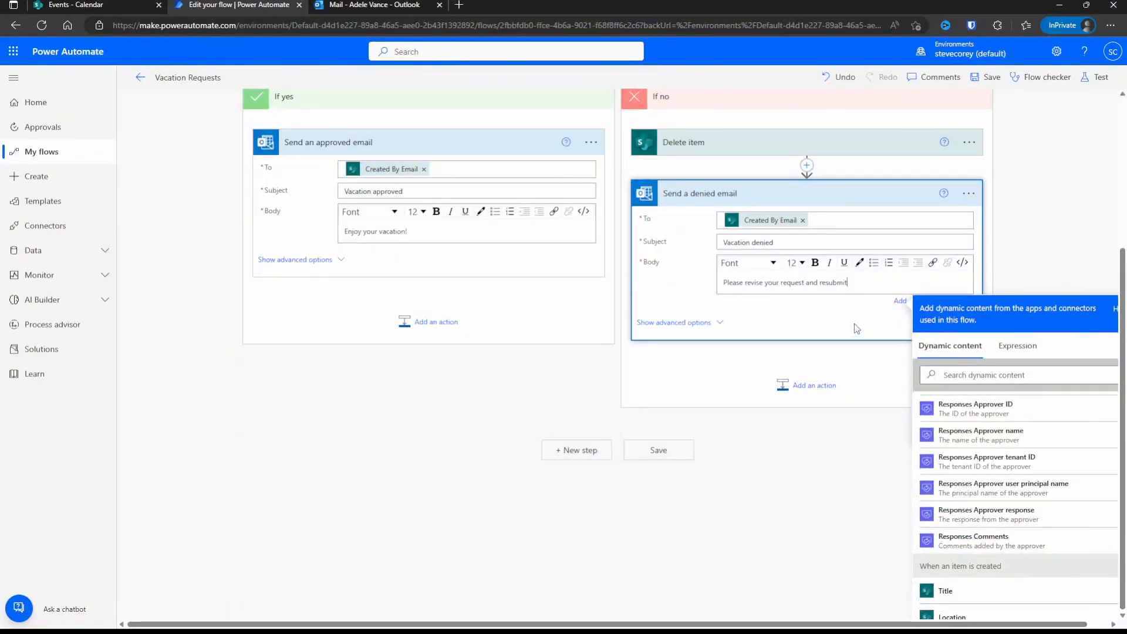
scroll(857, 328, "up", 3)
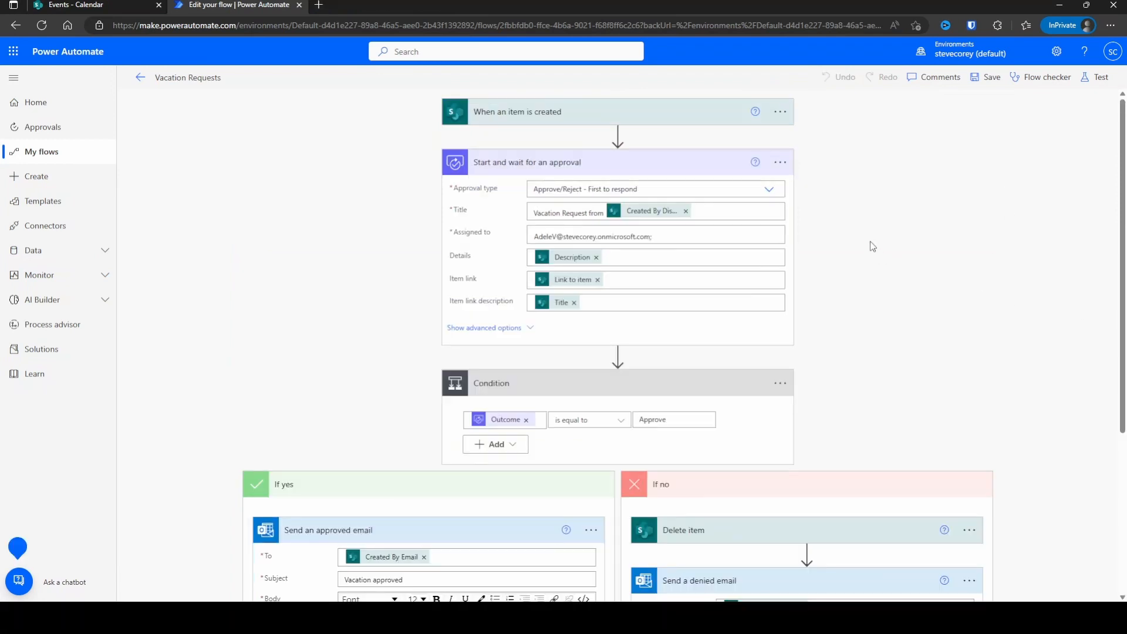
Set the approval action's advanced Requestor option to the Created By Email dynamic value and save the flow.
left_click(487, 328)
left_click(562, 329)
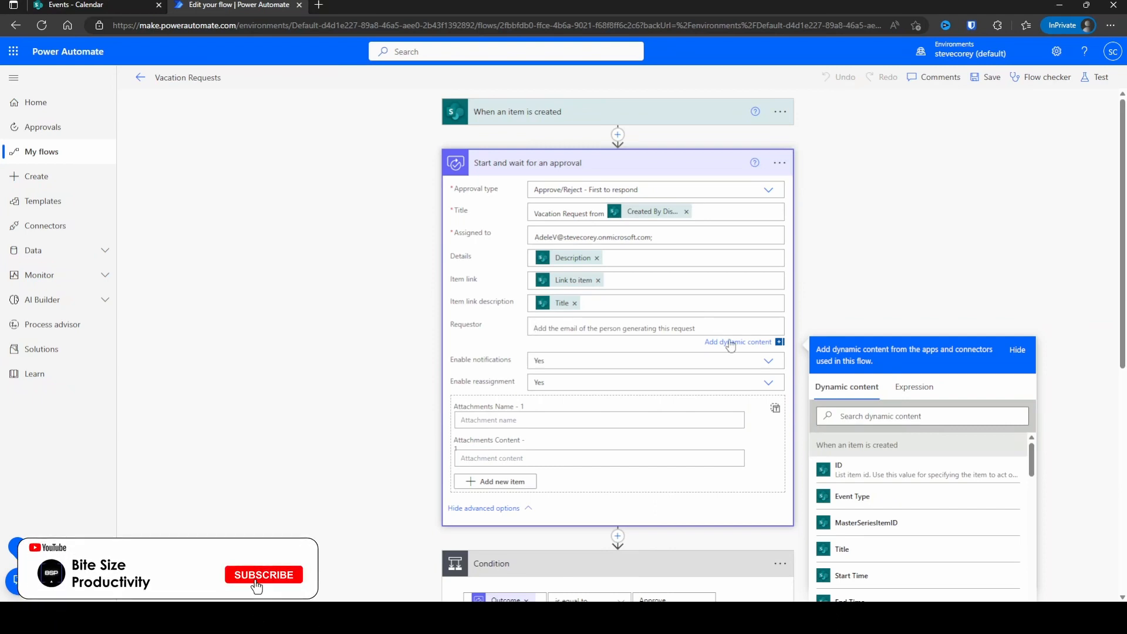
left_click(929, 416)
type("c")
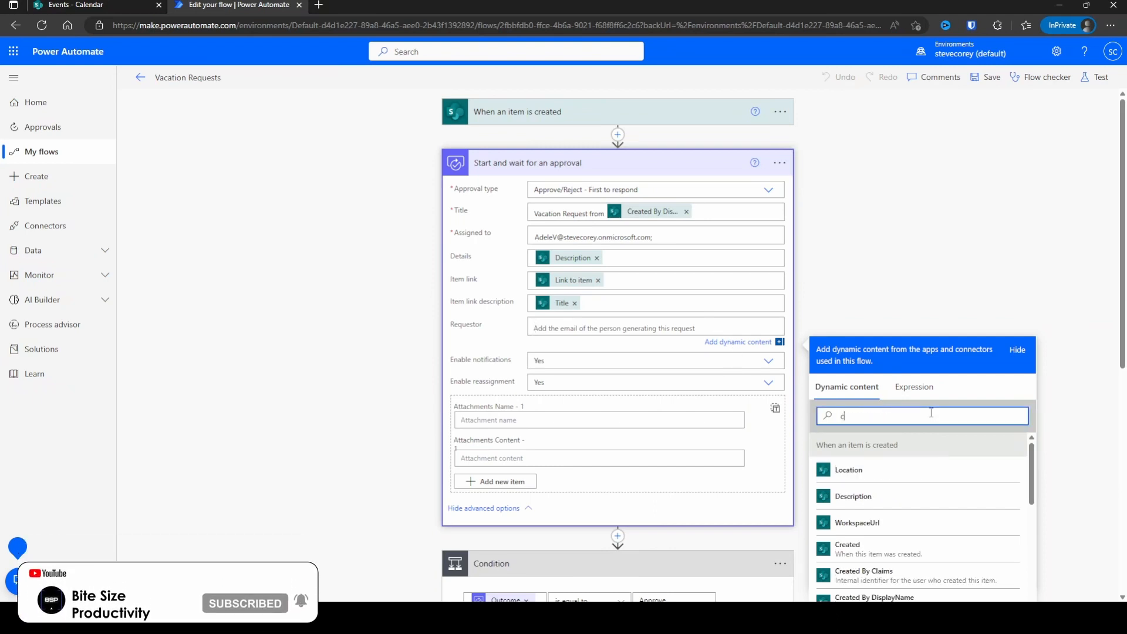
type("reate")
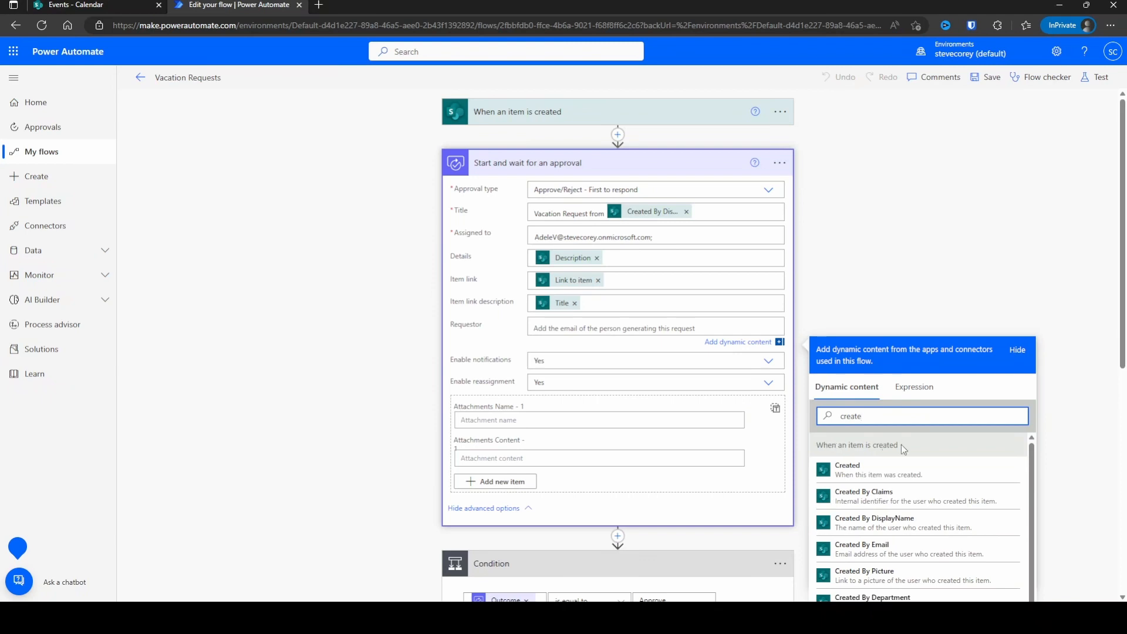
left_click(905, 547)
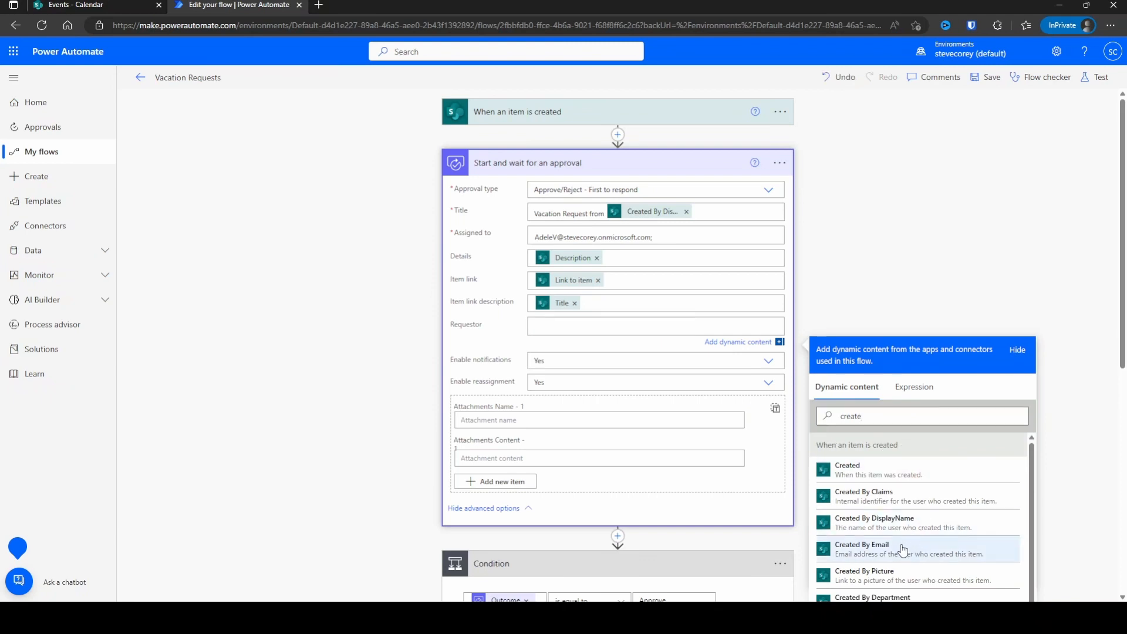
left_click(987, 77)
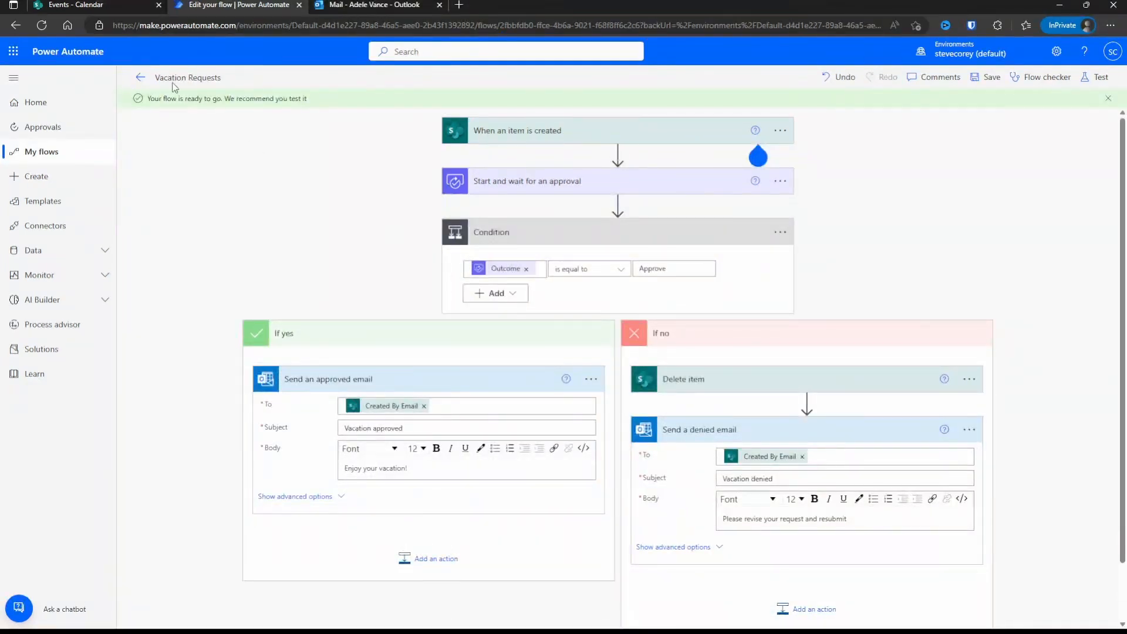
Leave the flow editor for the Vacation Requests details page, and turn the flow off and back on.
left_click(137, 78)
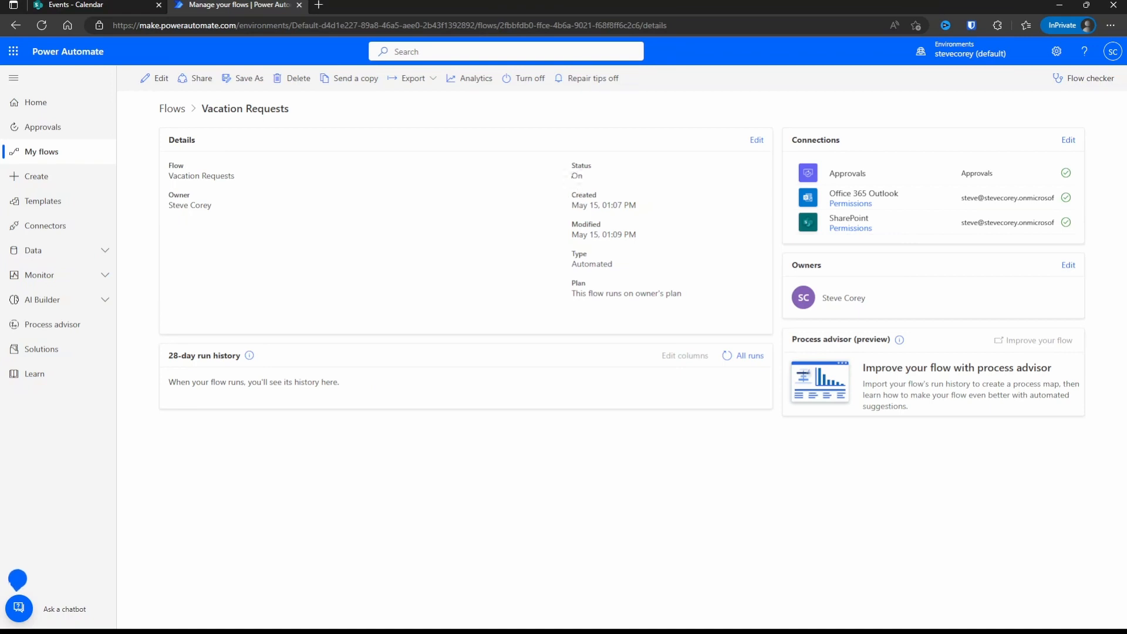
left_click(537, 89)
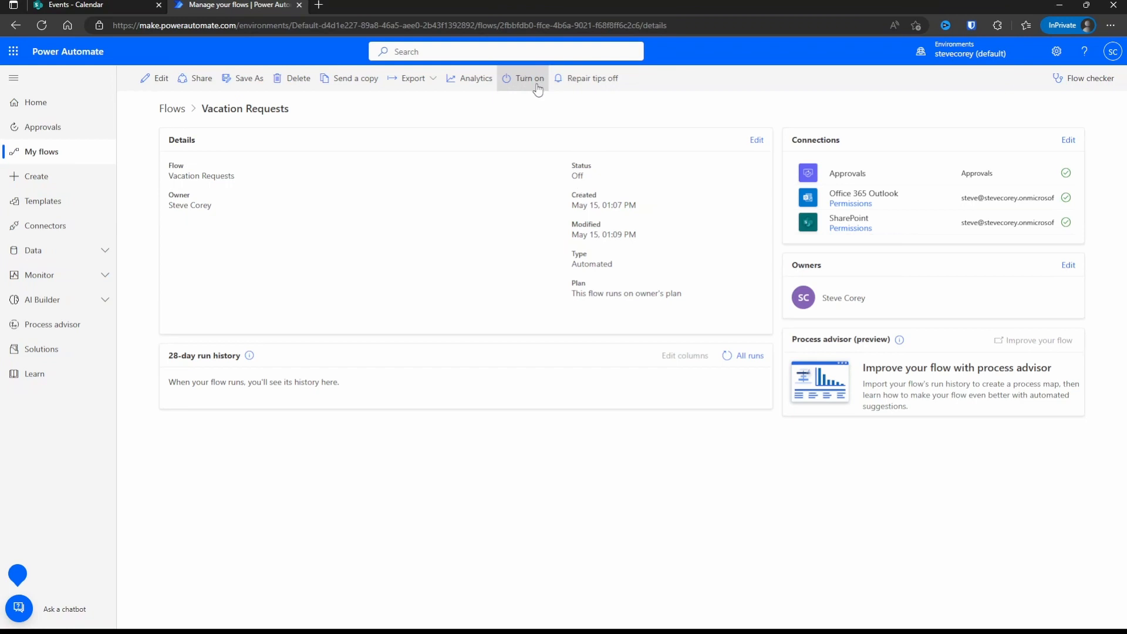
left_click(537, 89)
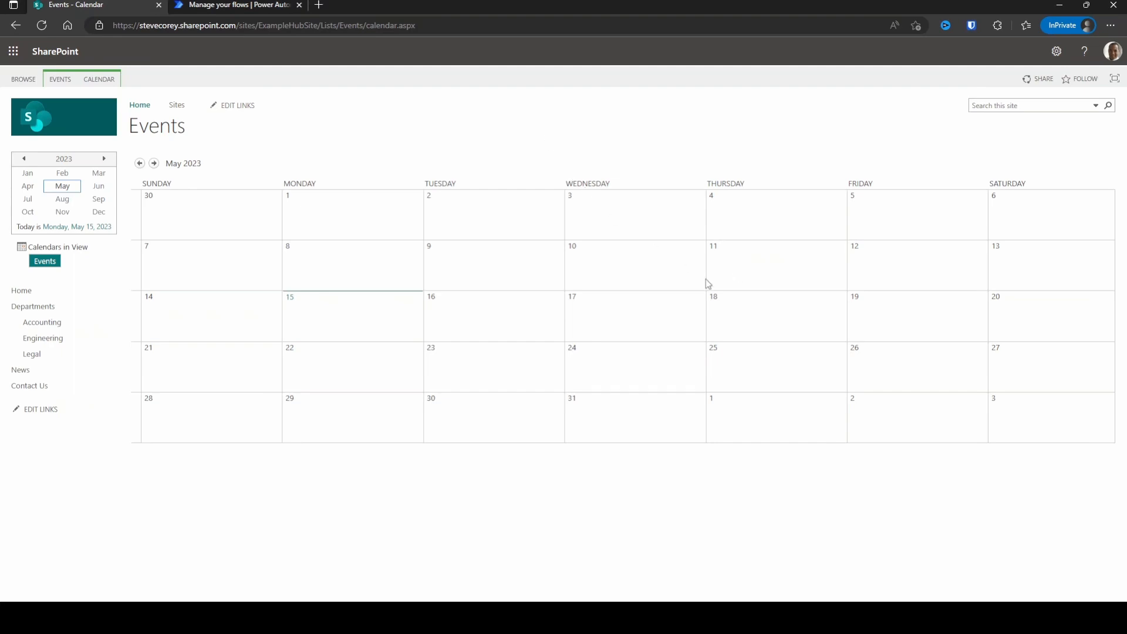
Create an all-day Events item on May 24, 2023, titled with the employee's first name followed by "- PTO".
left_click(589, 357)
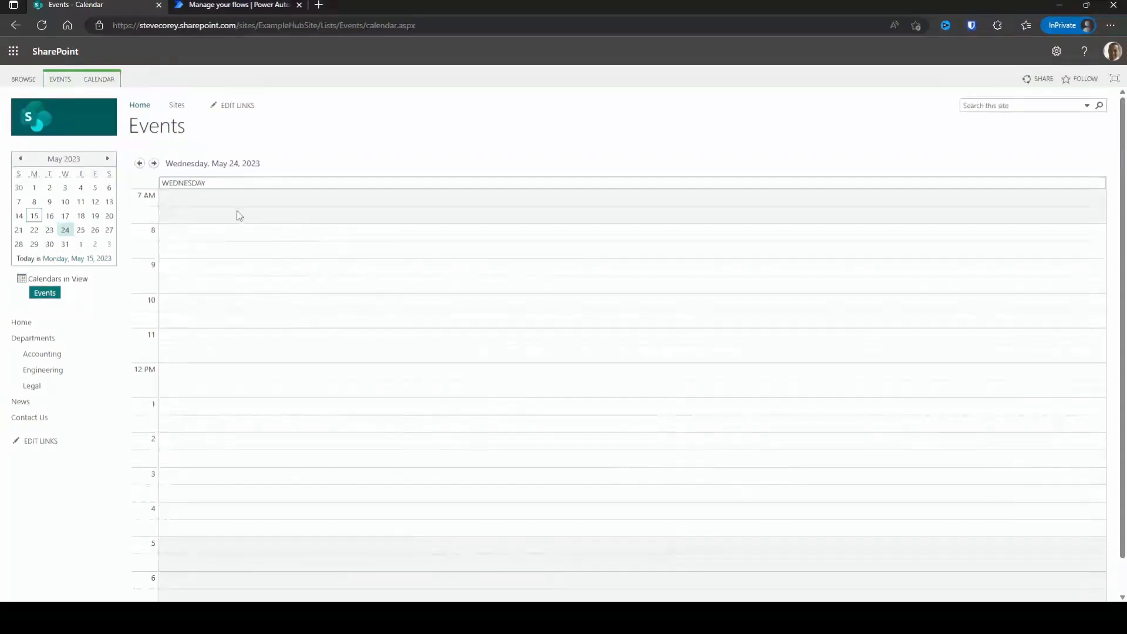
double_click(198, 231)
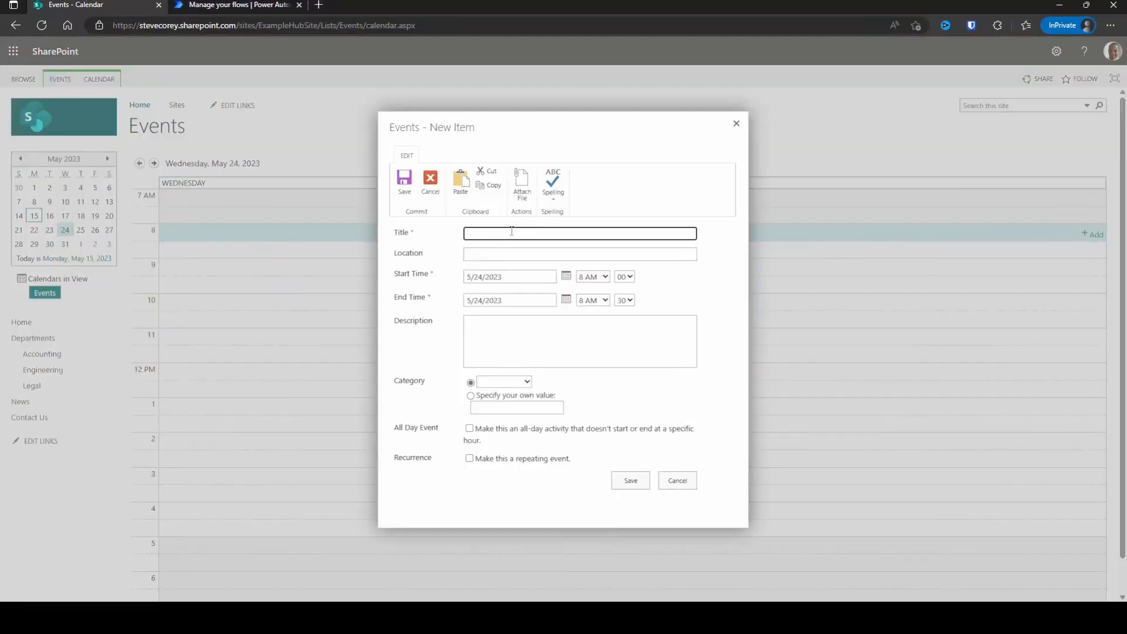
type("Grady - PTO")
left_click(470, 428)
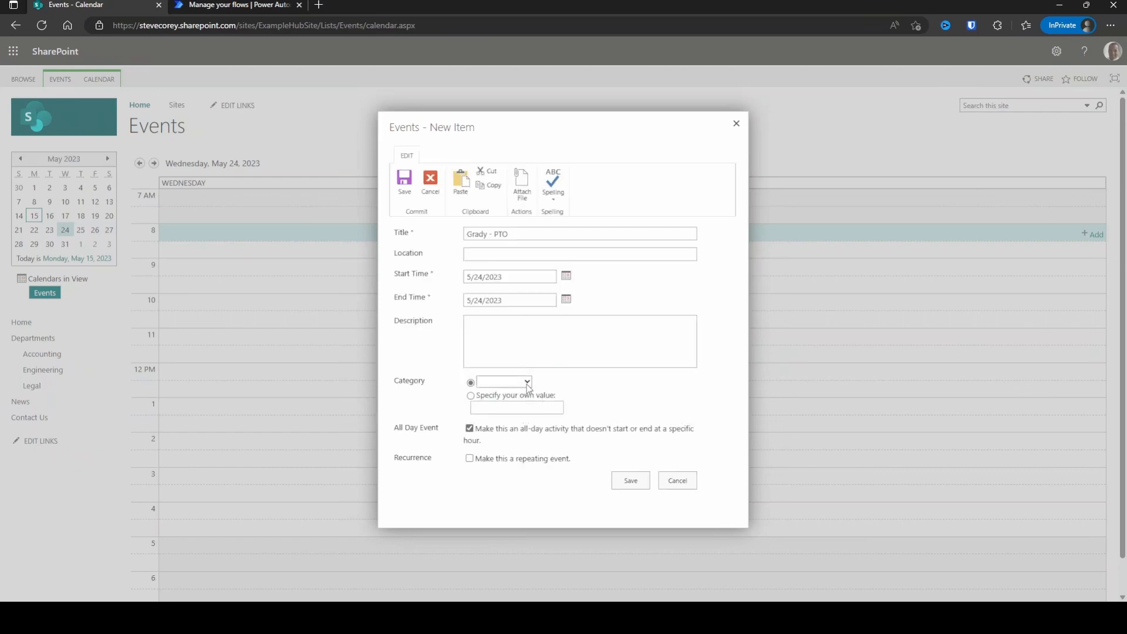
Specify "Vacation" as the new event's custom category and save the item.
left_click(523, 408)
type("Vaca")
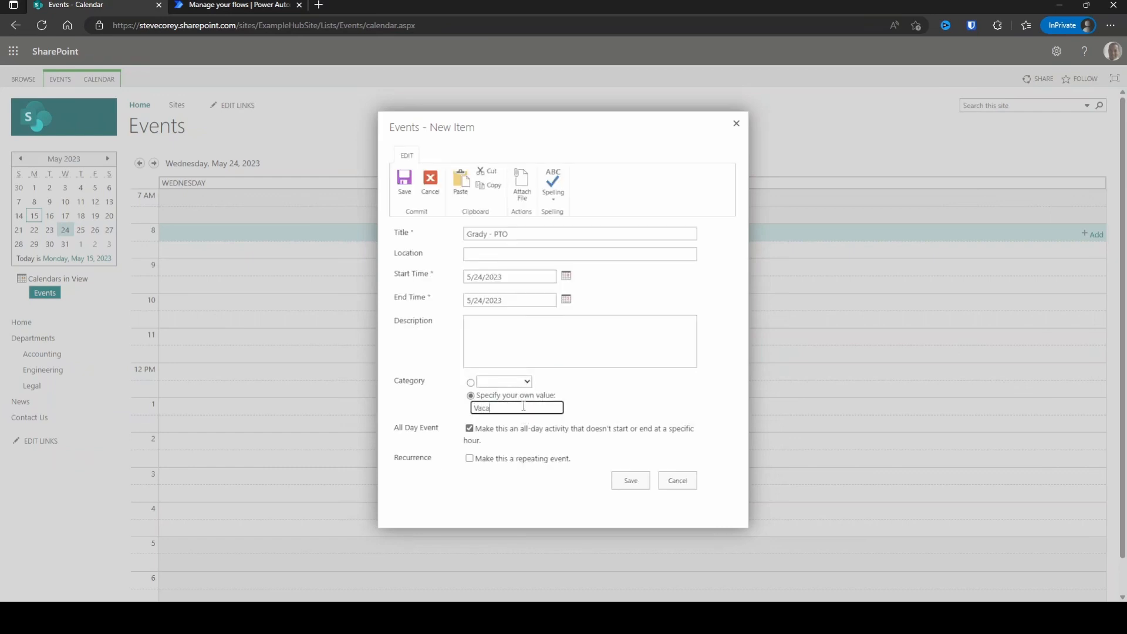
type("tion")
left_click(631, 480)
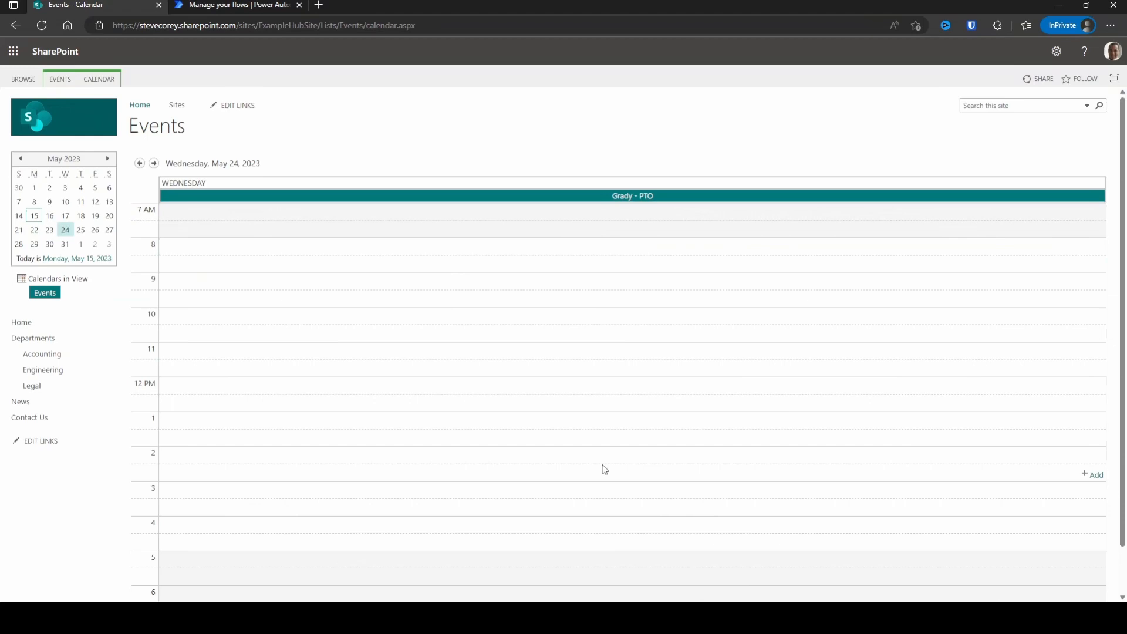
Switch to Power Automate, open the latest Vacation Requests run from the run history, and inspect its approval action.
key("ctrl+Tab")
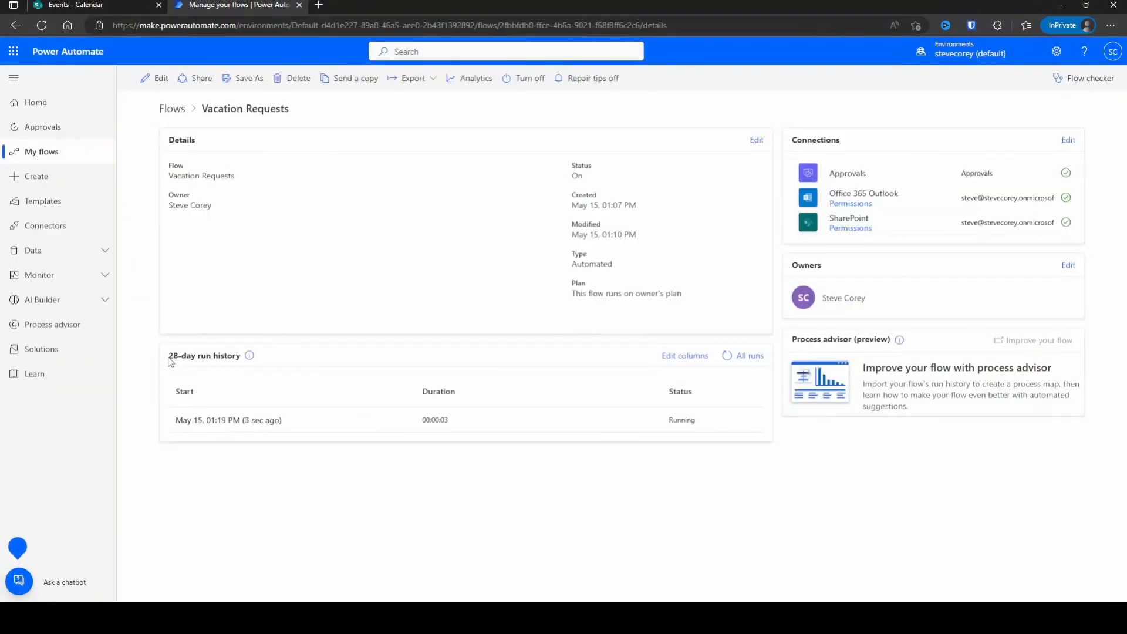
left_click_drag(170, 361, 244, 362)
left_click(343, 369)
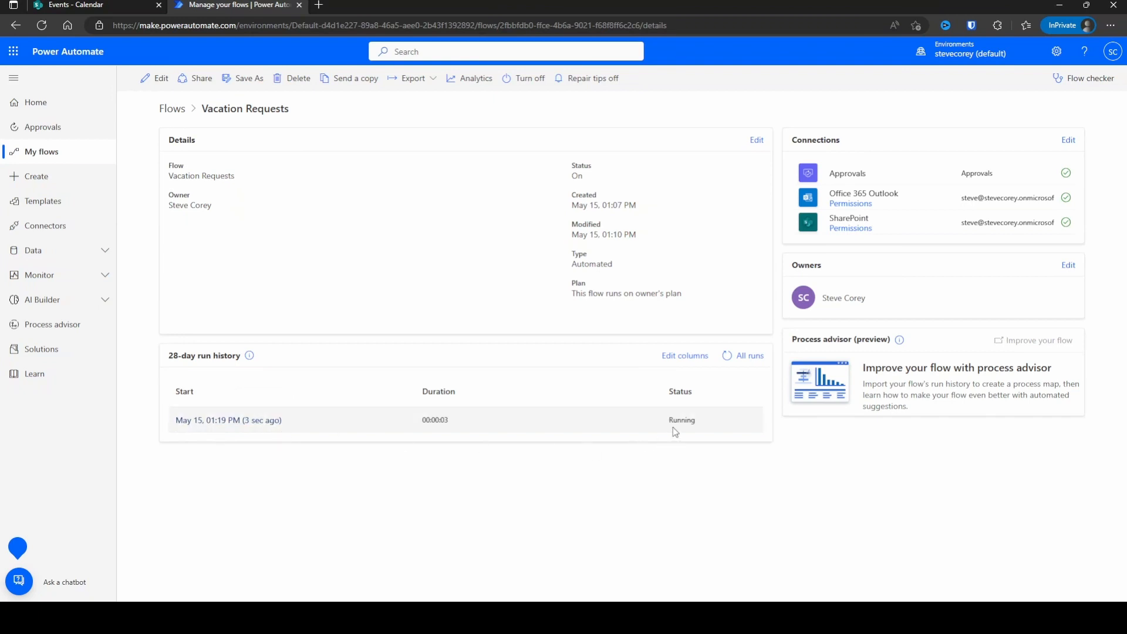
left_click(253, 420)
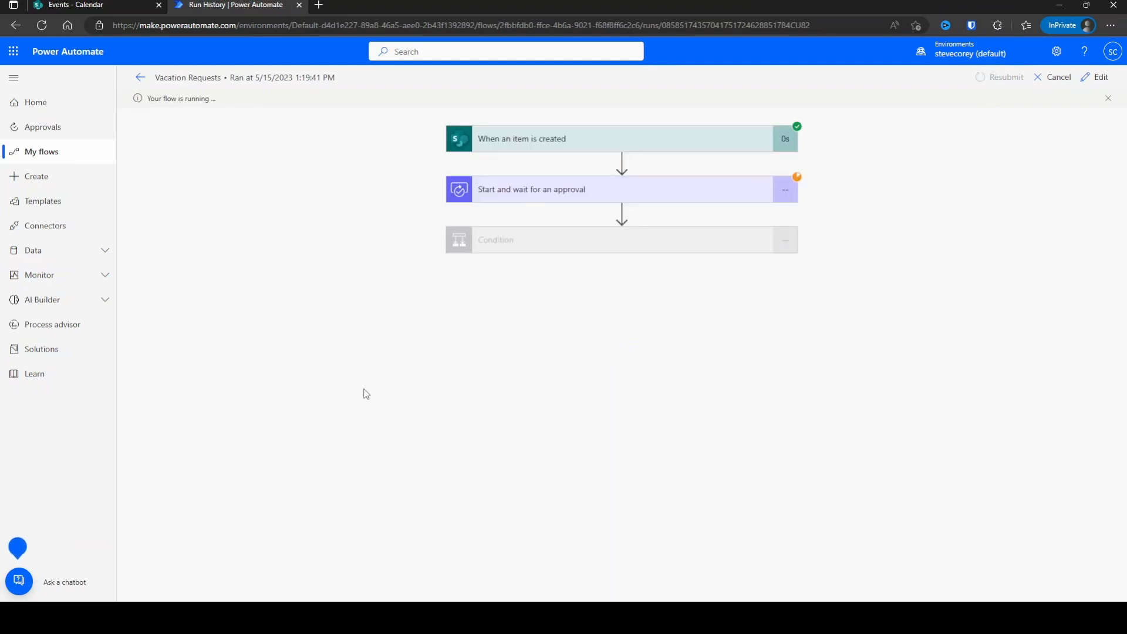
left_click(675, 193)
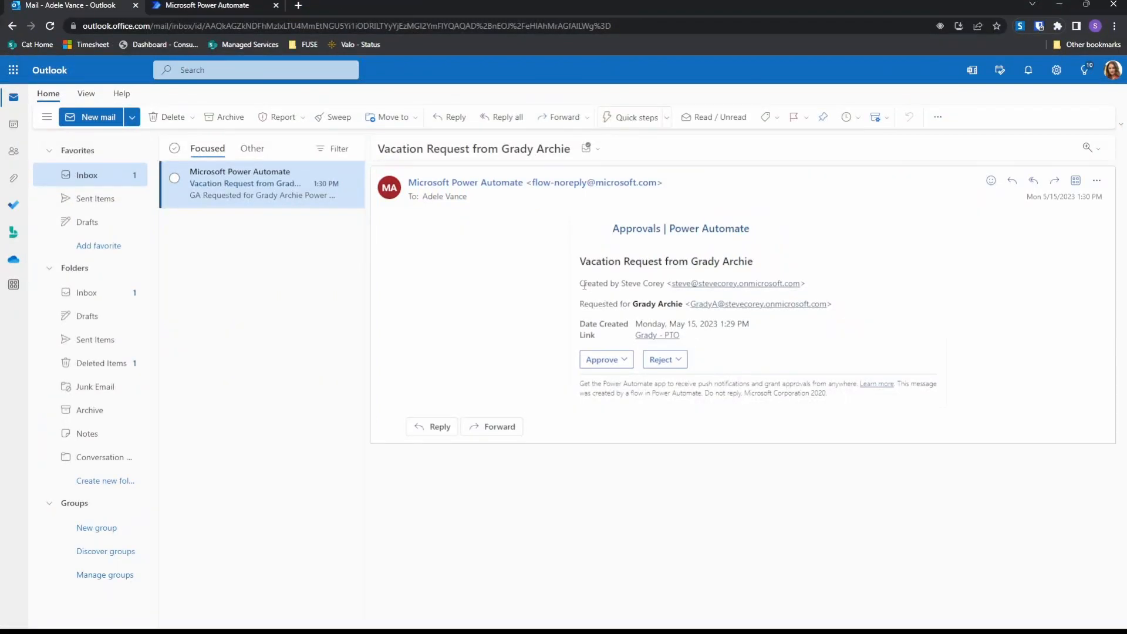
Examine the creator and requester lines in the vacation approval email, and view the linked SharePoint event before returning to the email.
left_click_drag(580, 283, 826, 285)
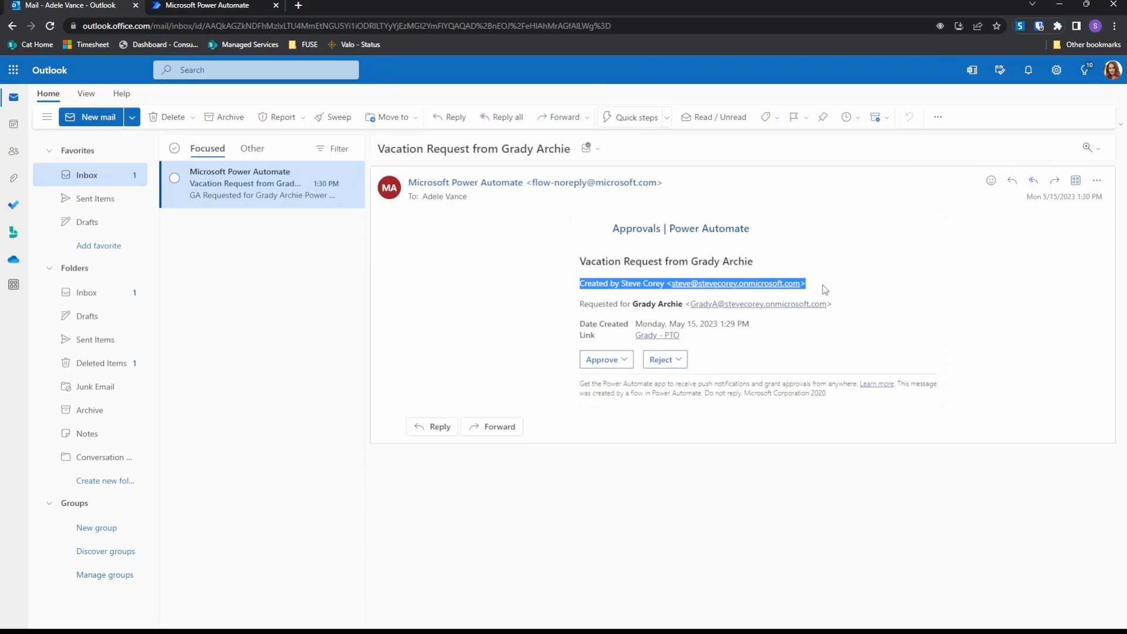
left_click(822, 284)
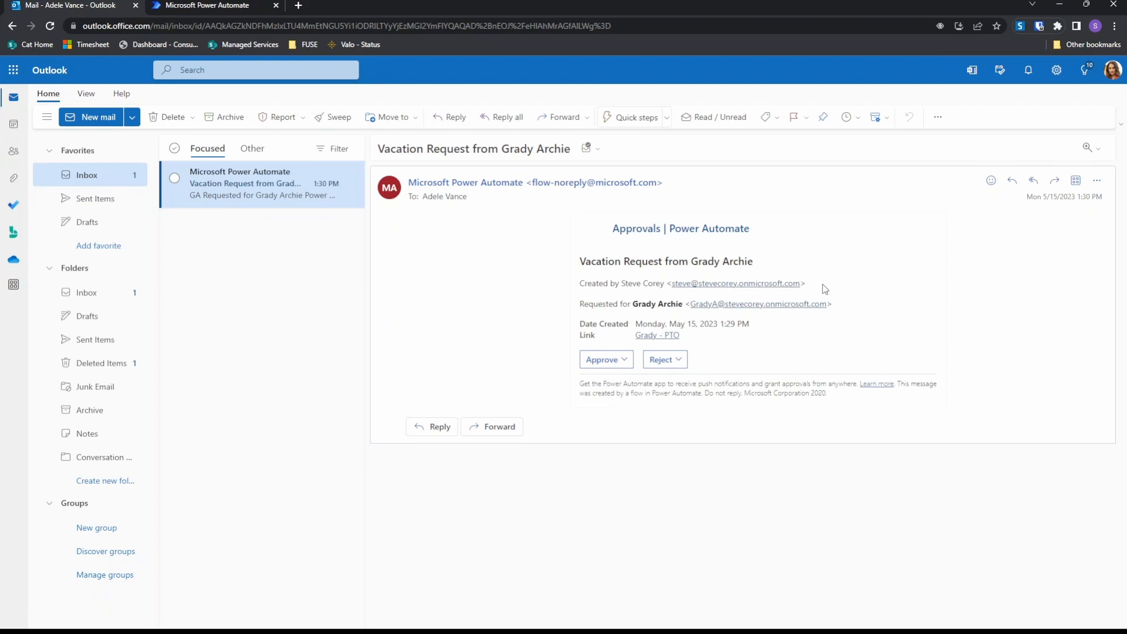
left_click_drag(580, 304, 771, 311)
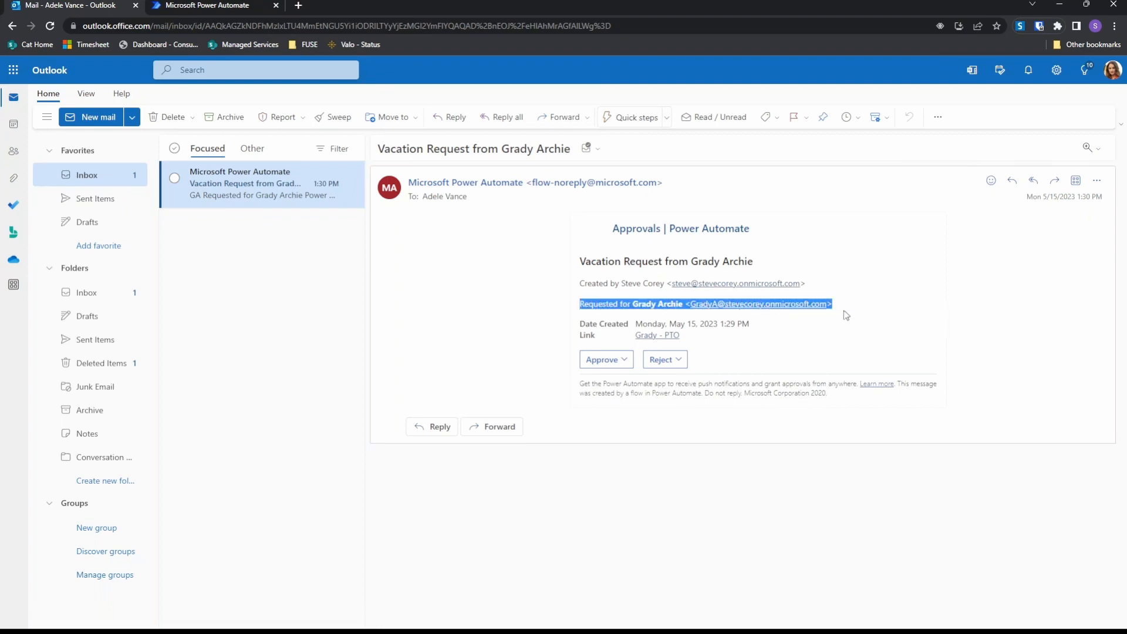
left_click(572, 293)
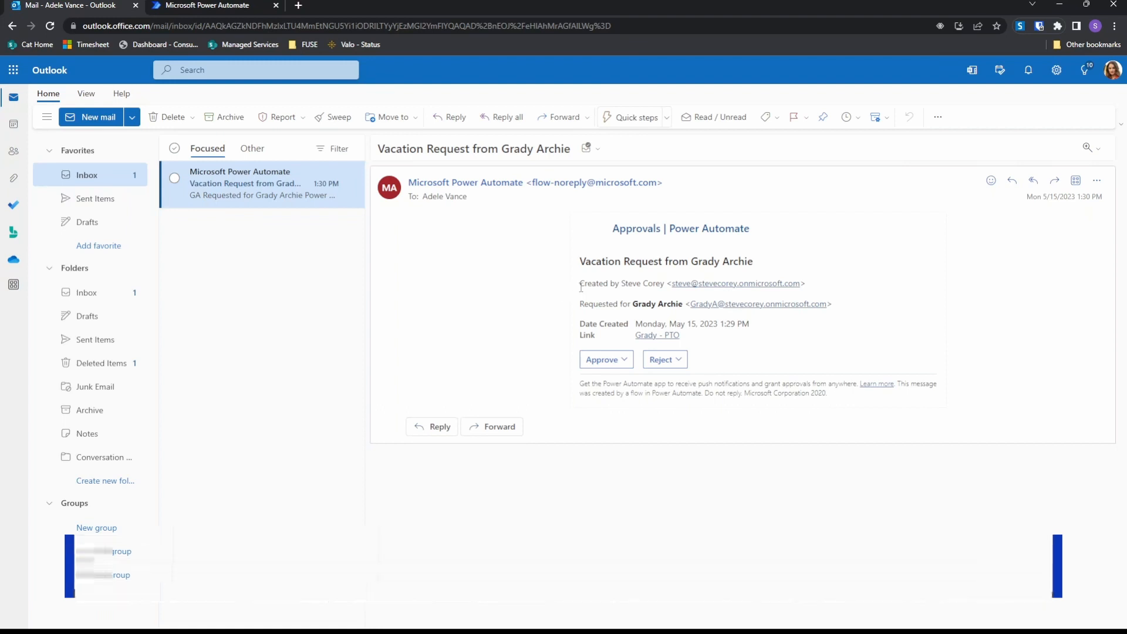
left_click_drag(570, 286, 834, 286)
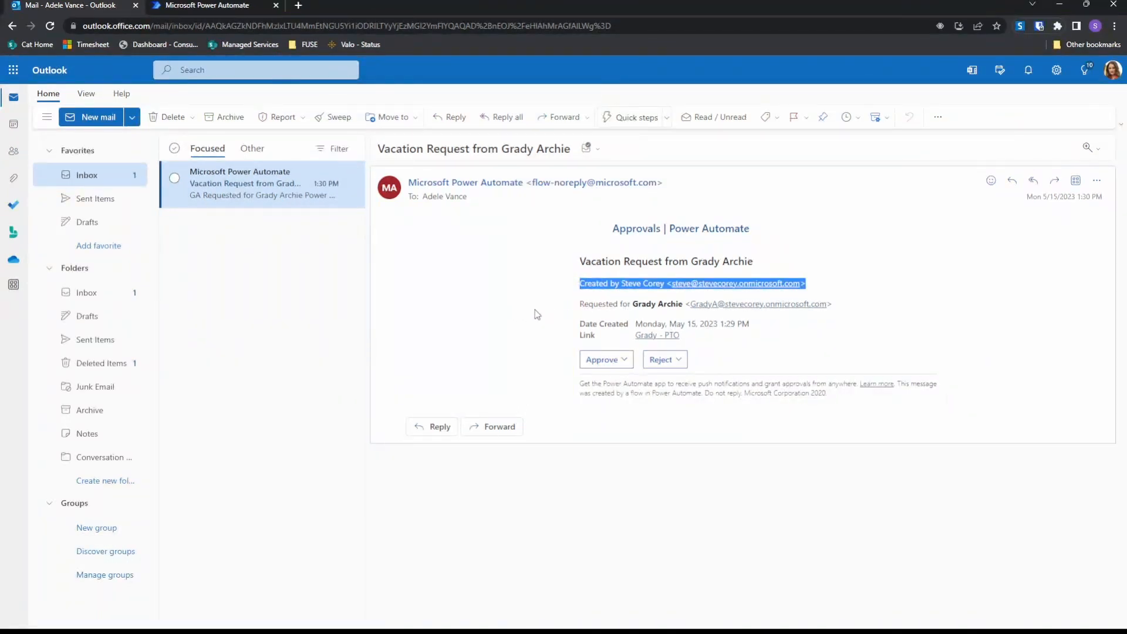
left_click(686, 317)
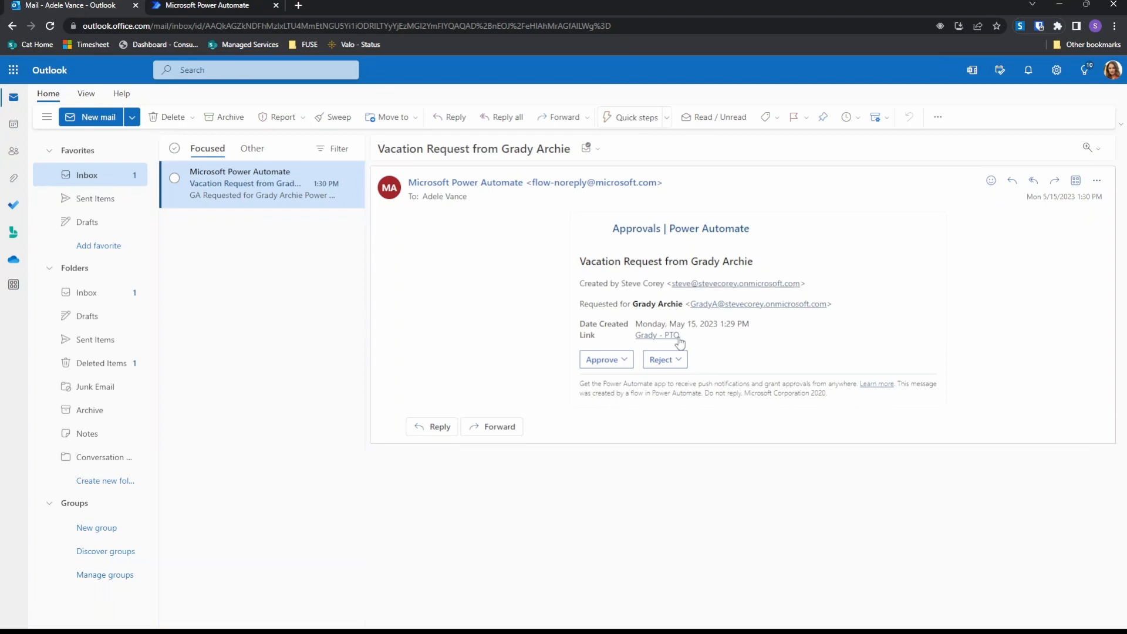
left_click(675, 337)
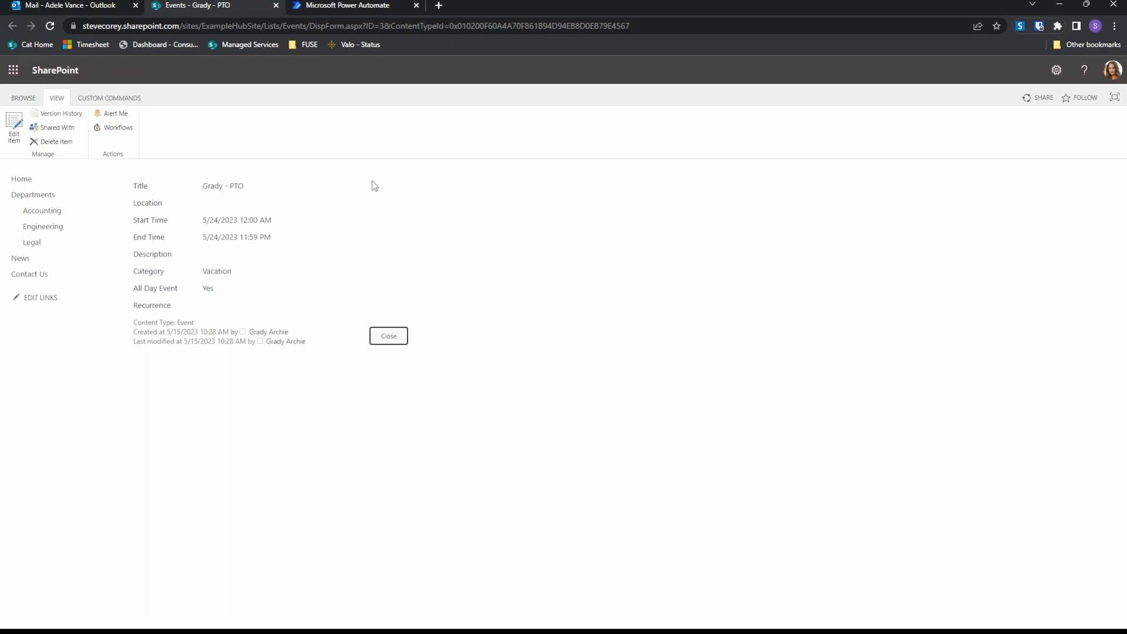
left_click(276, 5)
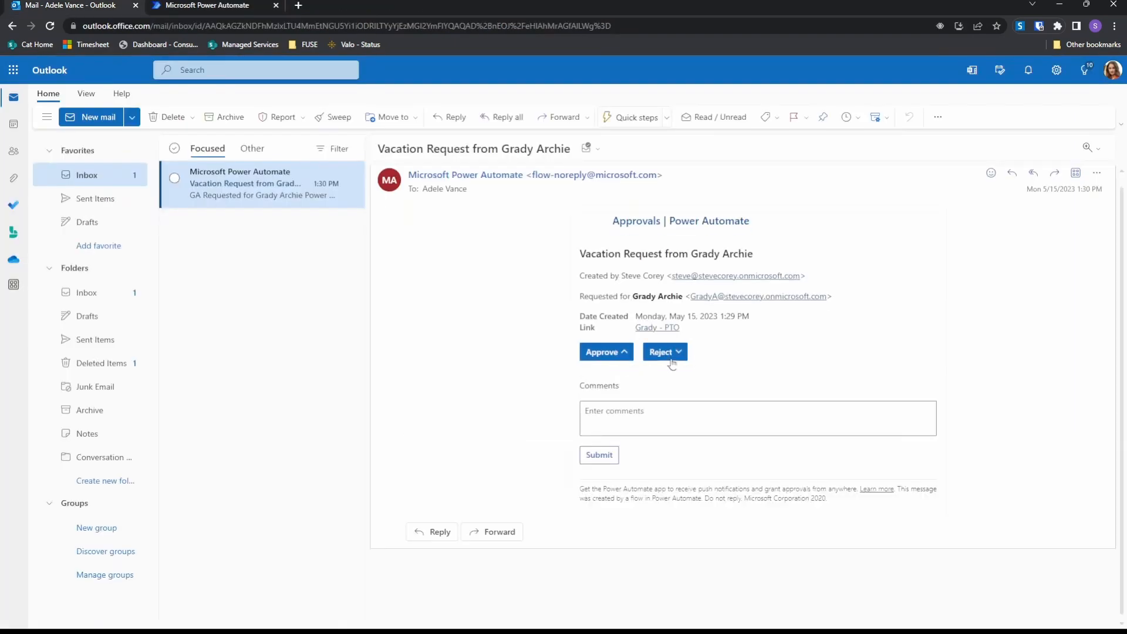
Reject the vacation request from the approval email with the comment "No description provided" and submit the response.
left_click(669, 355)
left_click(612, 353)
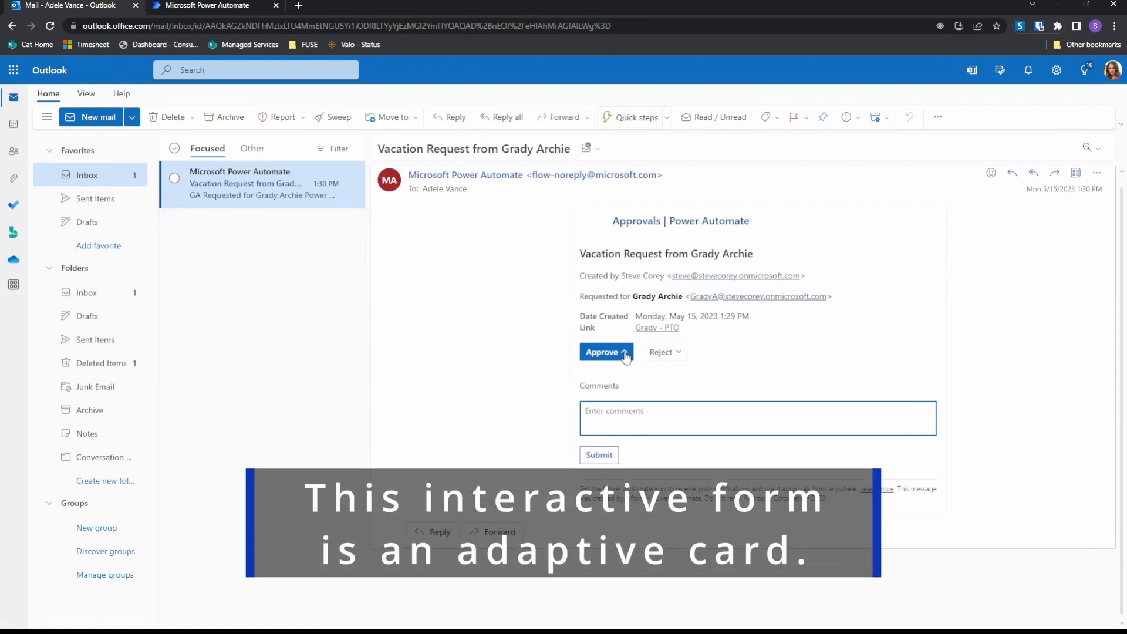
left_click(664, 352)
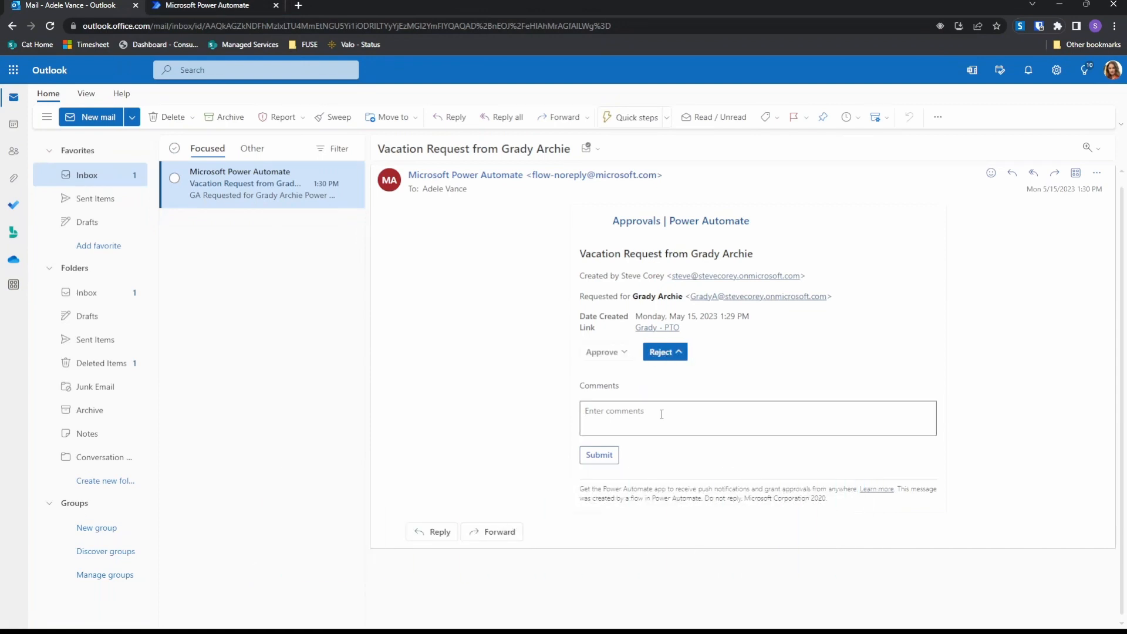
left_click(662, 415)
type("No ")
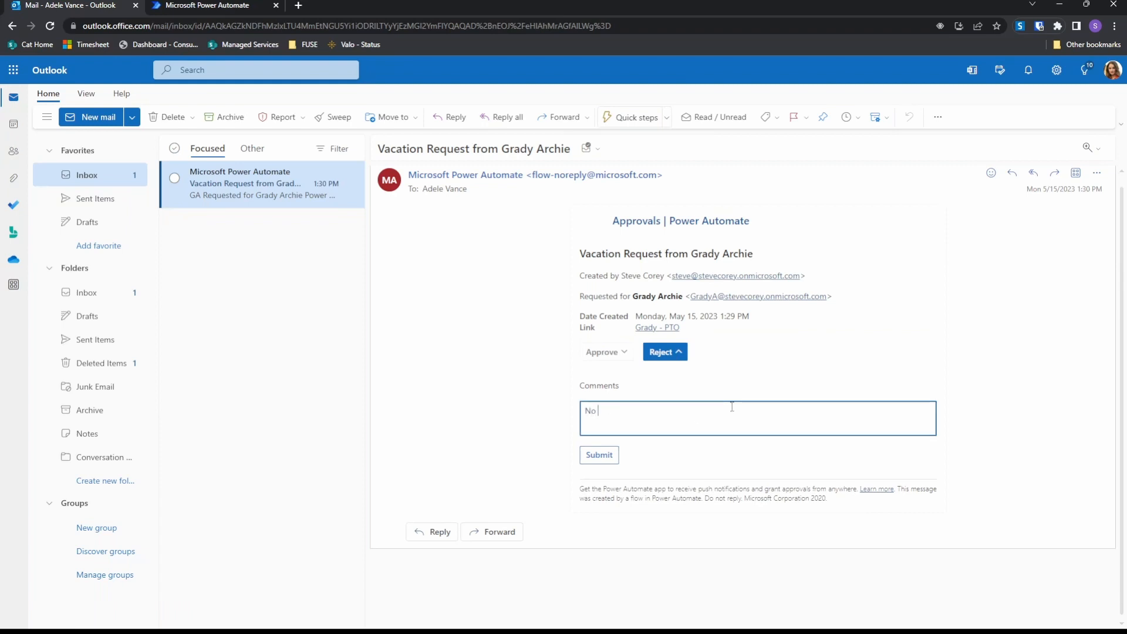
type("description provided")
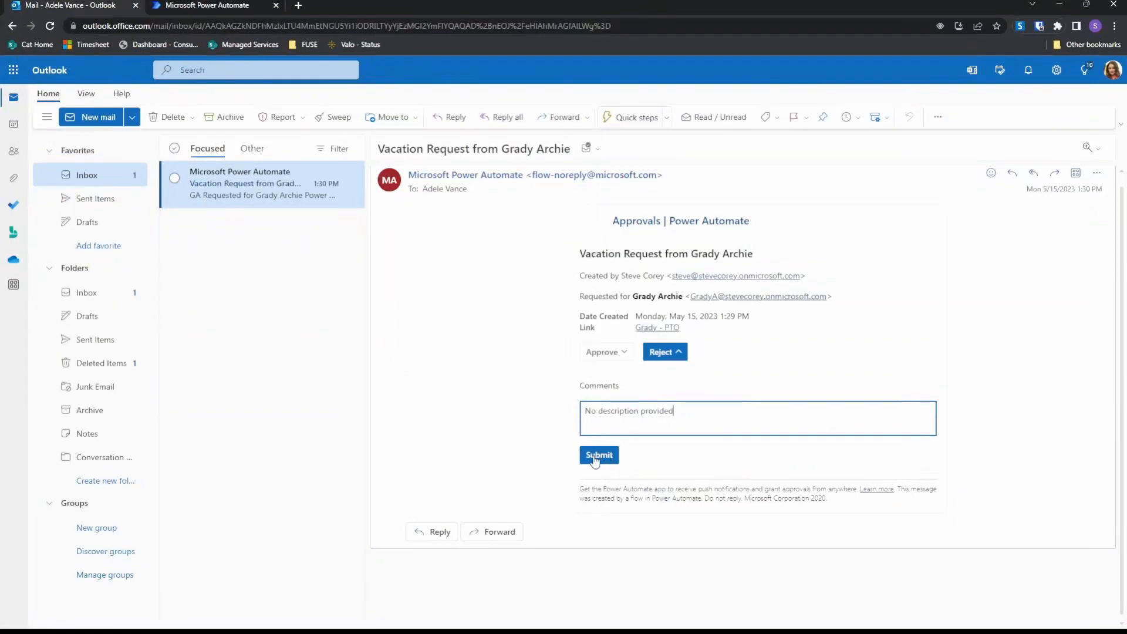
left_click(594, 458)
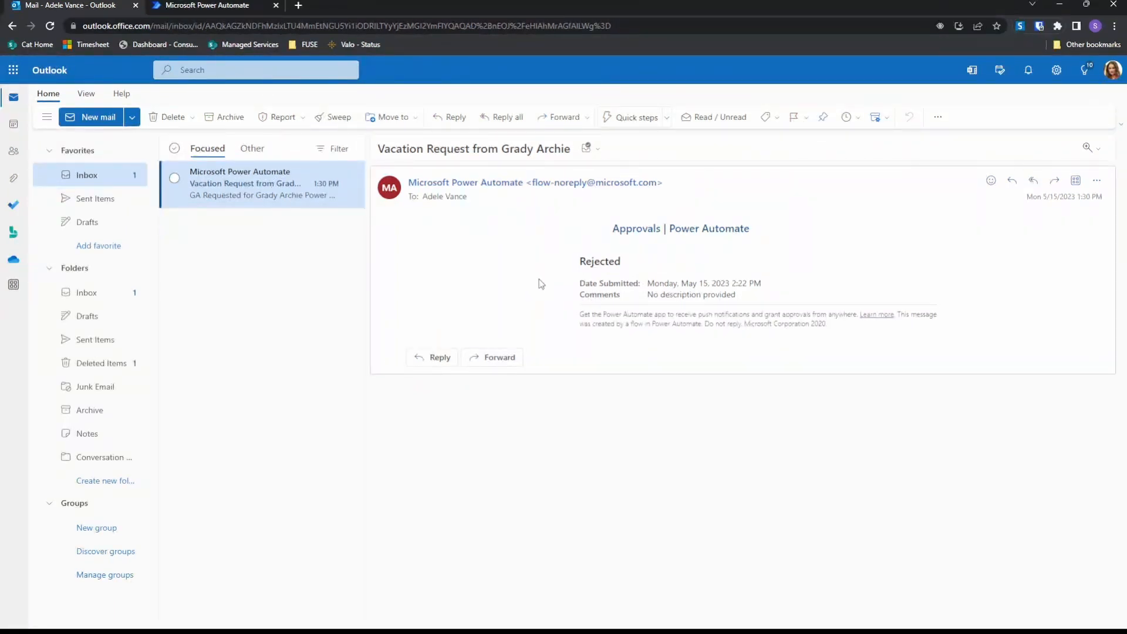
Switch to Power Automate to check the received approvals, and review the Vacation Requests run's action statuses.
left_click(218, 6)
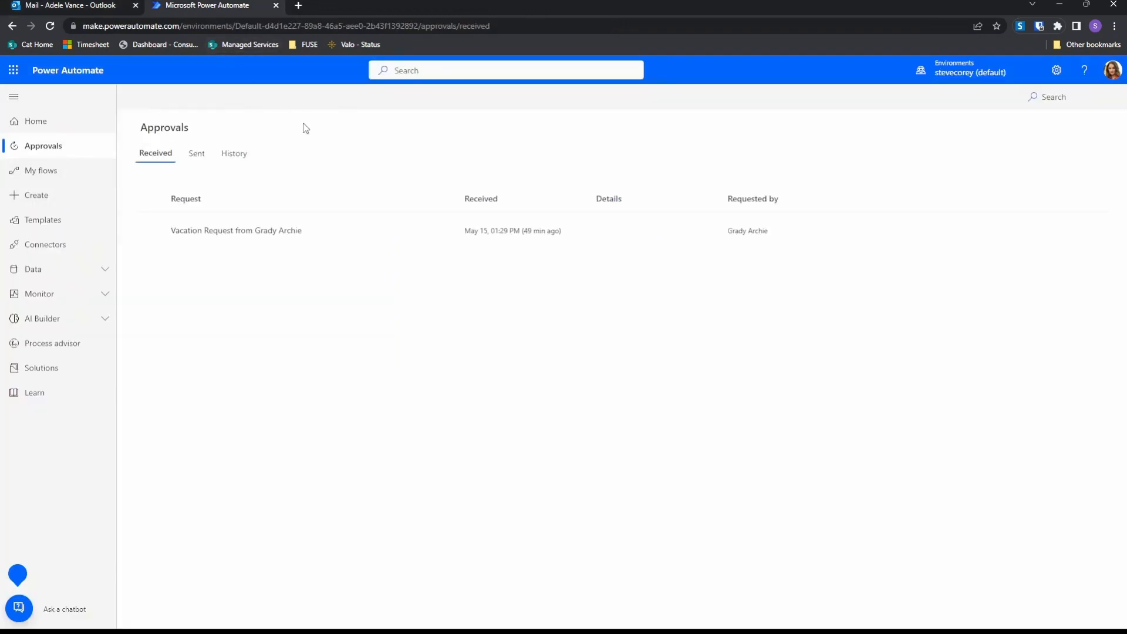
mouse_move(432, 230)
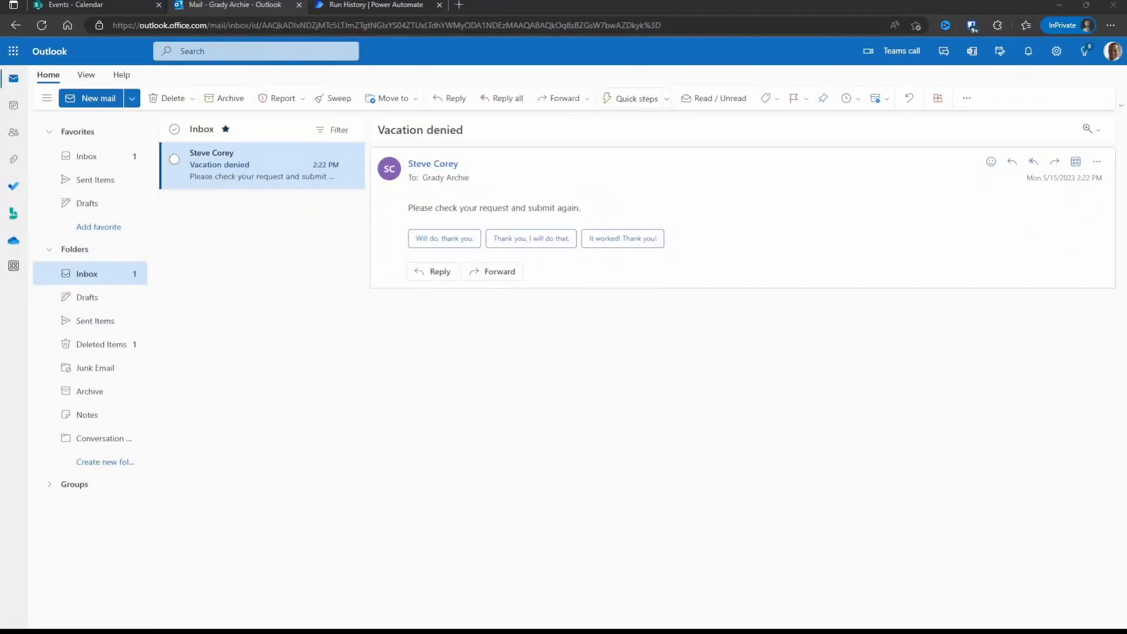
left_click(398, 4)
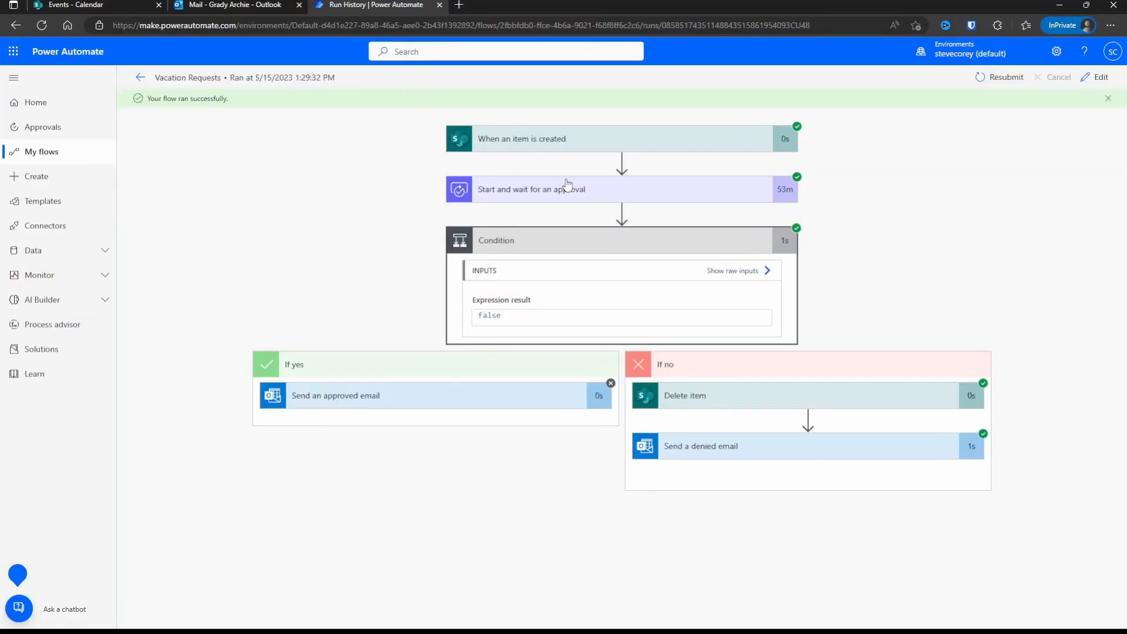